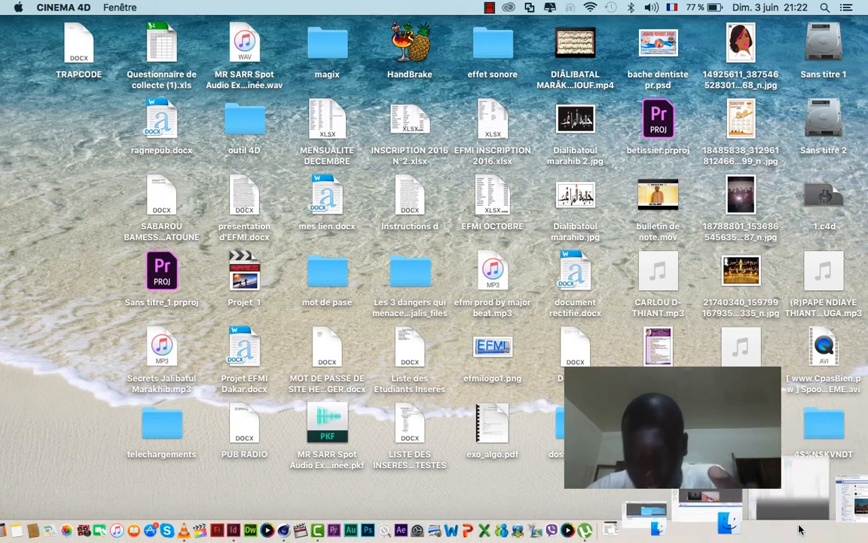
# Open the Rendus Finaux folder and preview the dominos_final.mp4, guinness.mp4 and LEGO.mp4 videos
pyautogui.click(802, 527)
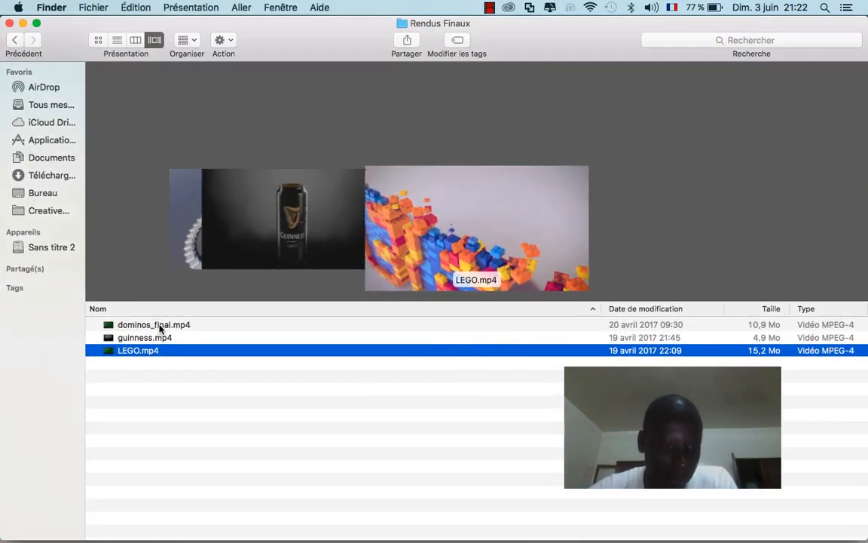
pyautogui.click(160, 325)
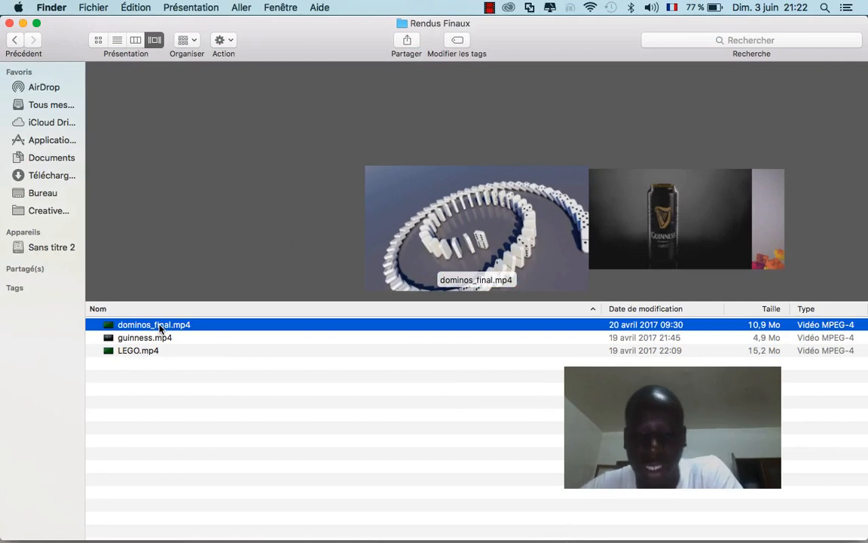
pyautogui.press('space')
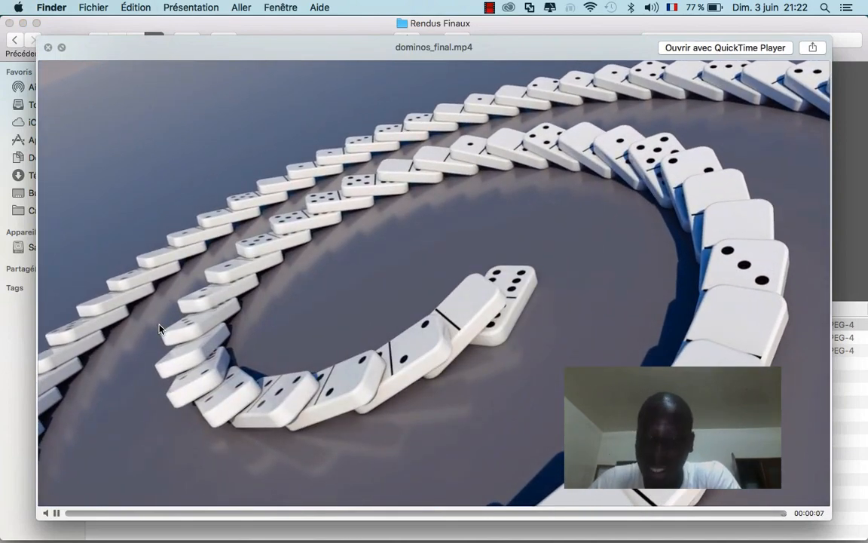
pyautogui.press('space')
pyautogui.press('Down')
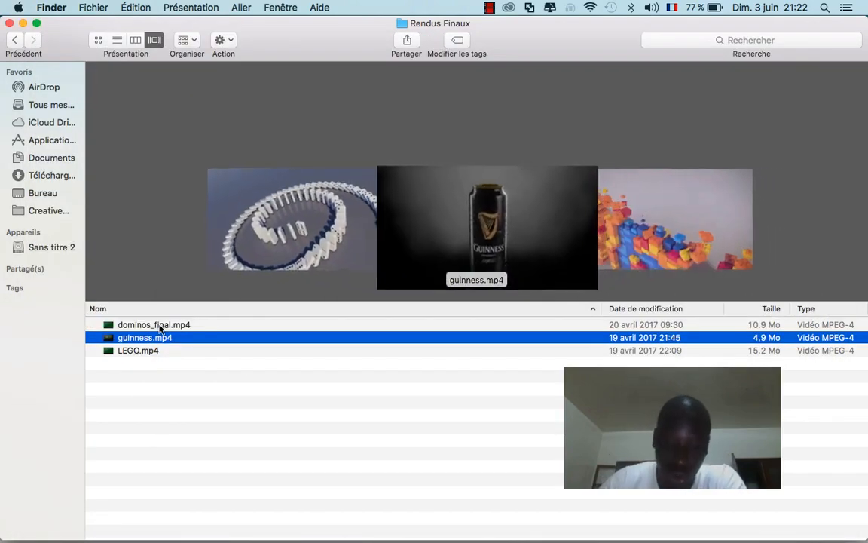
pyautogui.press('space')
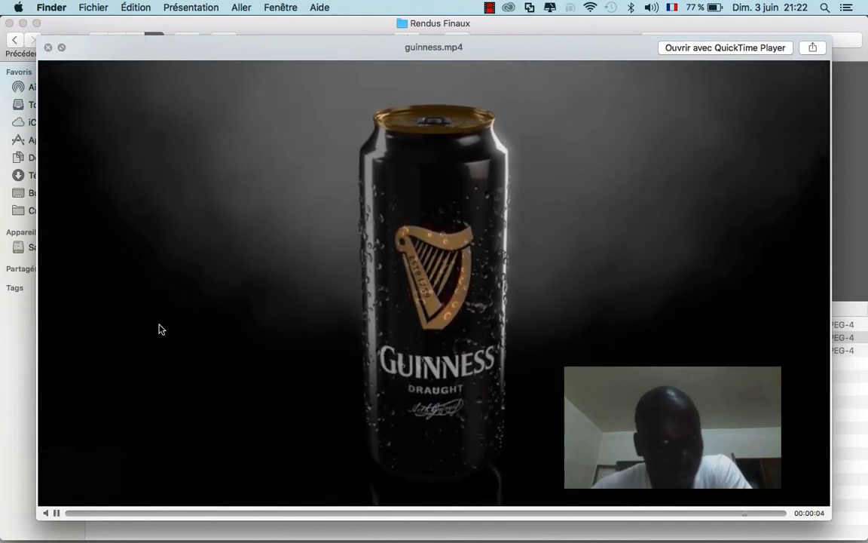
pyautogui.press('space')
pyautogui.press('Down')
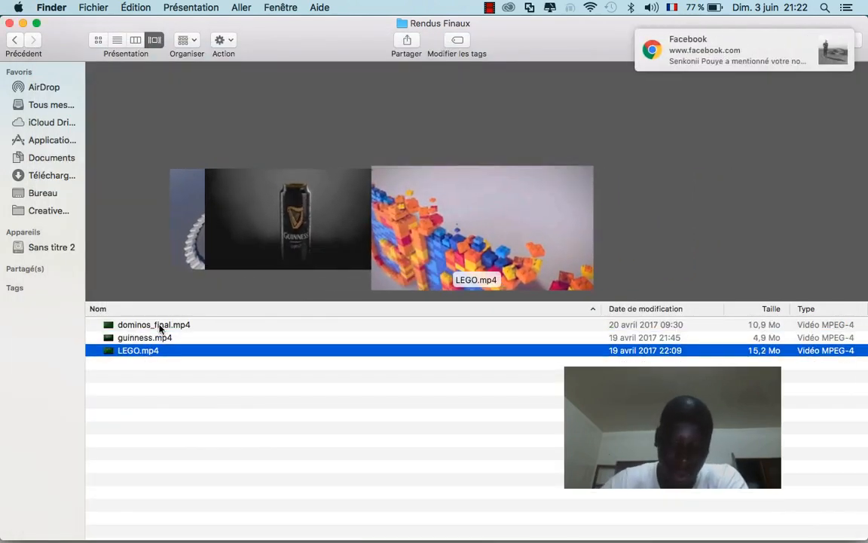
pyautogui.press('space')
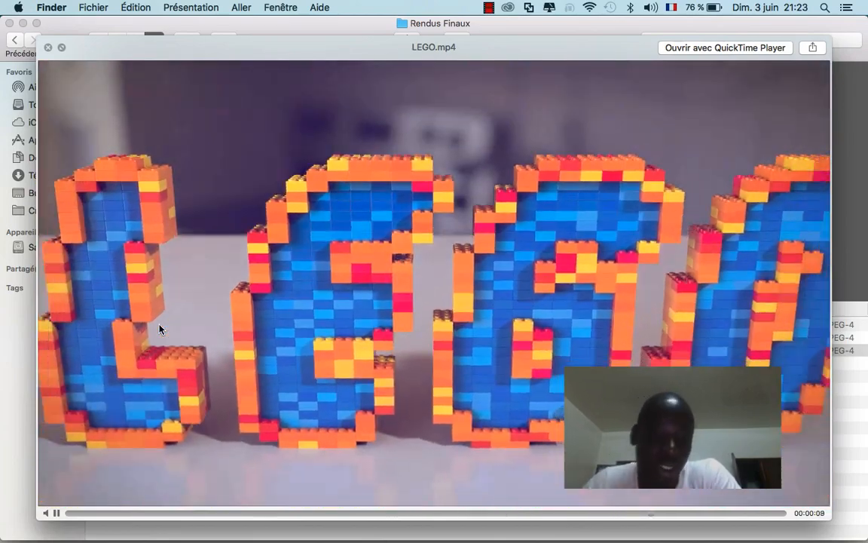
pyautogui.press('space')
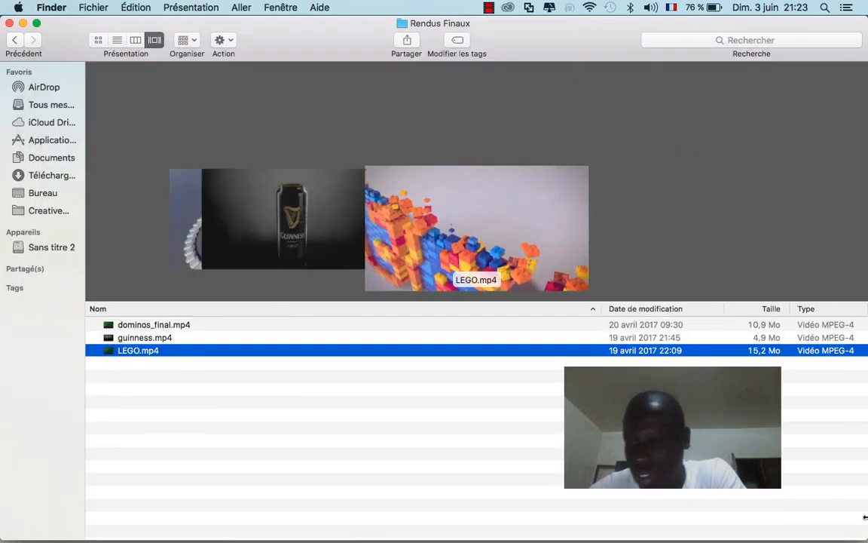
# Switch to Cinema 4D, play the fractured sphere animation, stop it and return to frame 0
pyautogui.moveTo(823, 540)
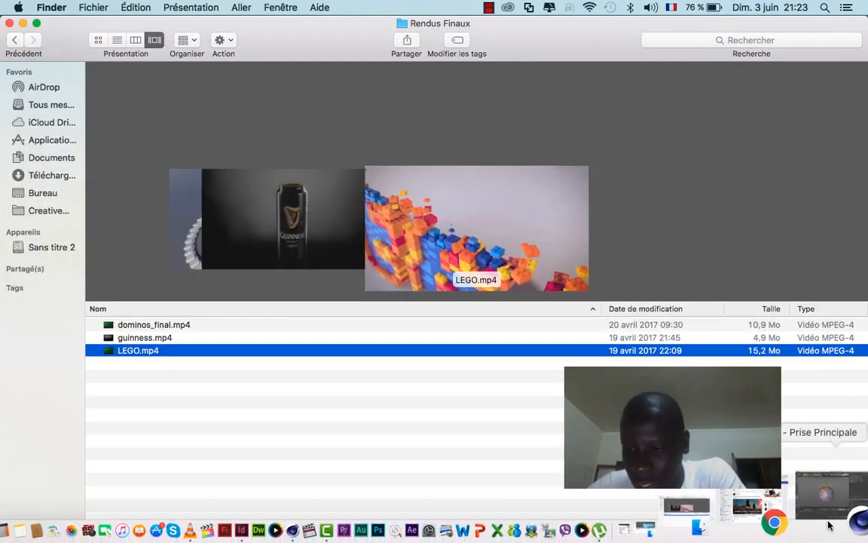
pyautogui.click(842, 495)
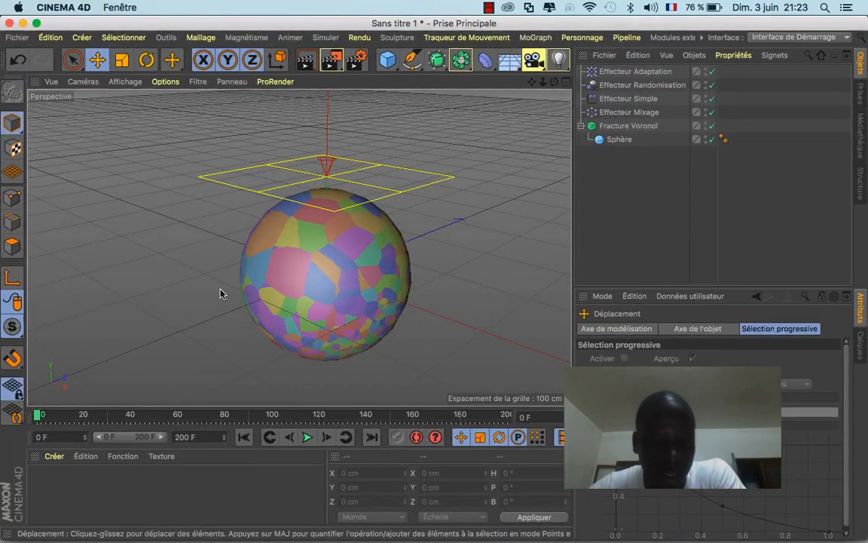
pyautogui.click(308, 438)
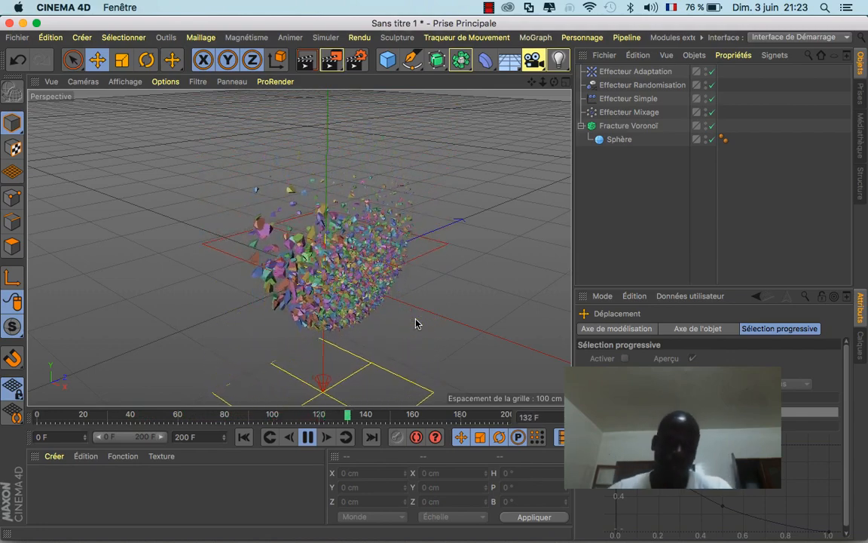
pyautogui.click(307, 438)
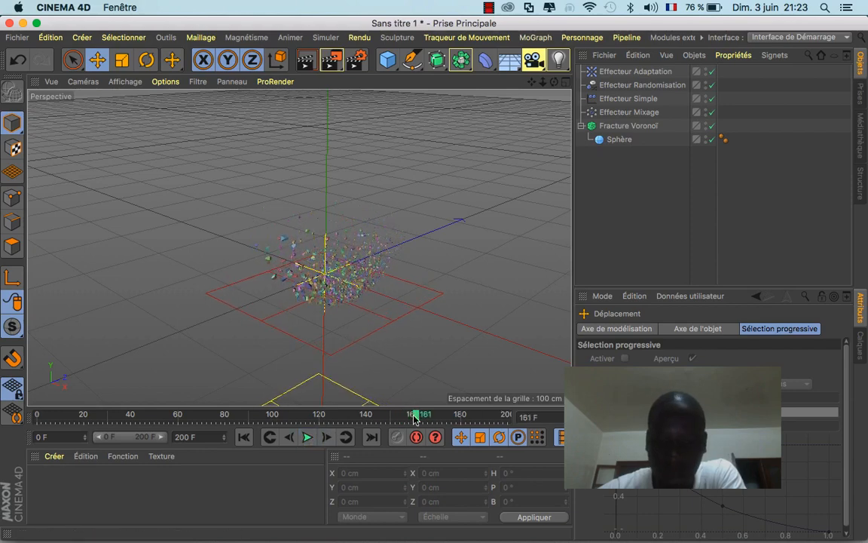
pyautogui.moveTo(414, 419); pyautogui.dragTo(37, 416)
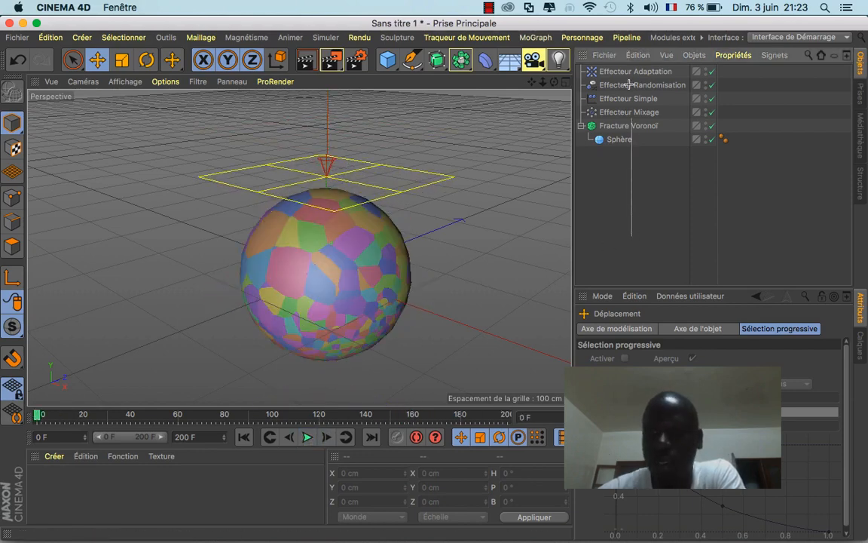
# Delete all objects from the scene and reset the perspective view to its default
pyautogui.press('super+a')
pyautogui.press('Delete')
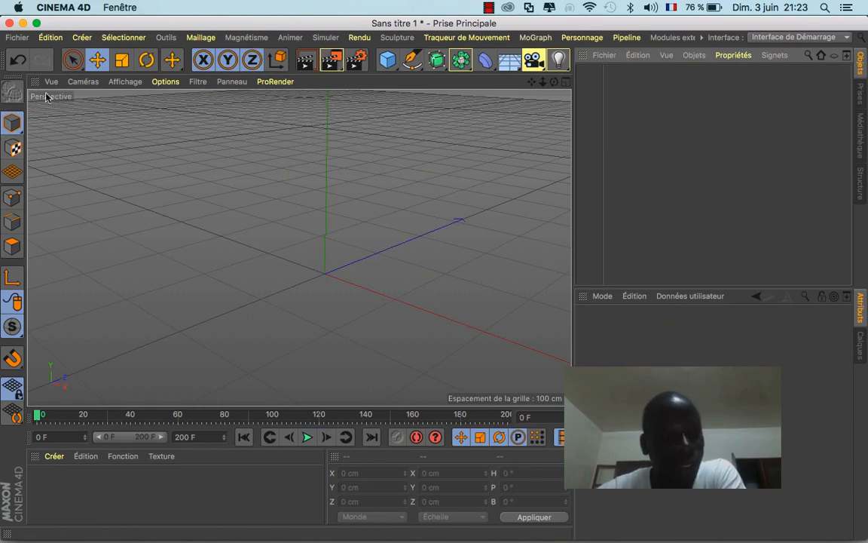
pyautogui.click(52, 82)
pyautogui.click(101, 179)
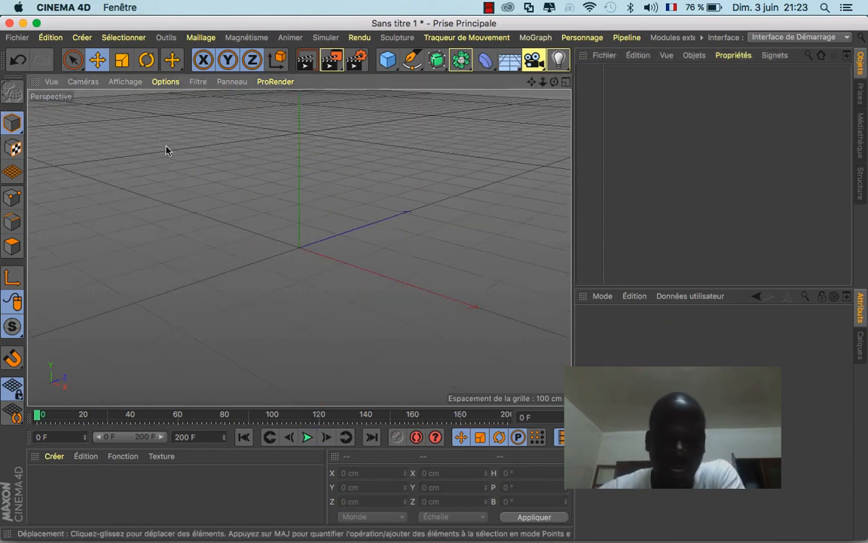
# Create a sphere and place it as a child of a new Fracture Voronoï object
pyautogui.moveTo(387, 60); pyautogui.dragTo(720, 102)
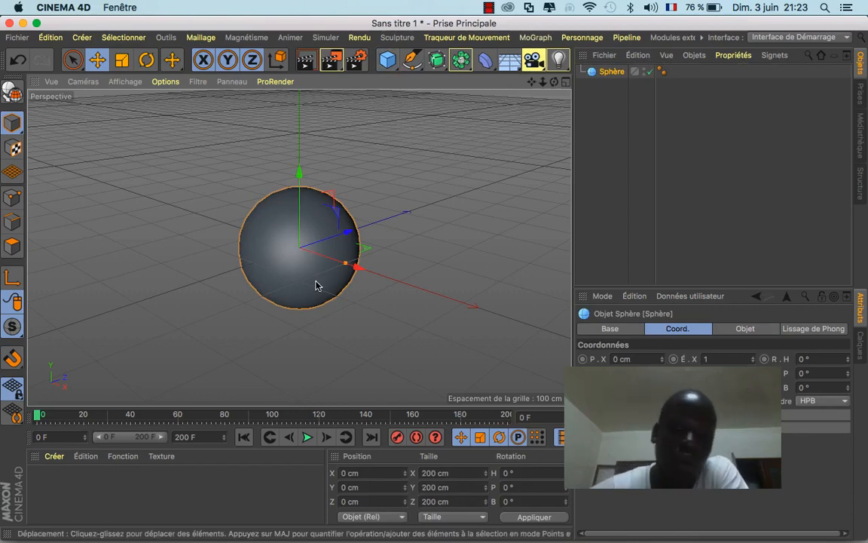
pyautogui.click(535, 38)
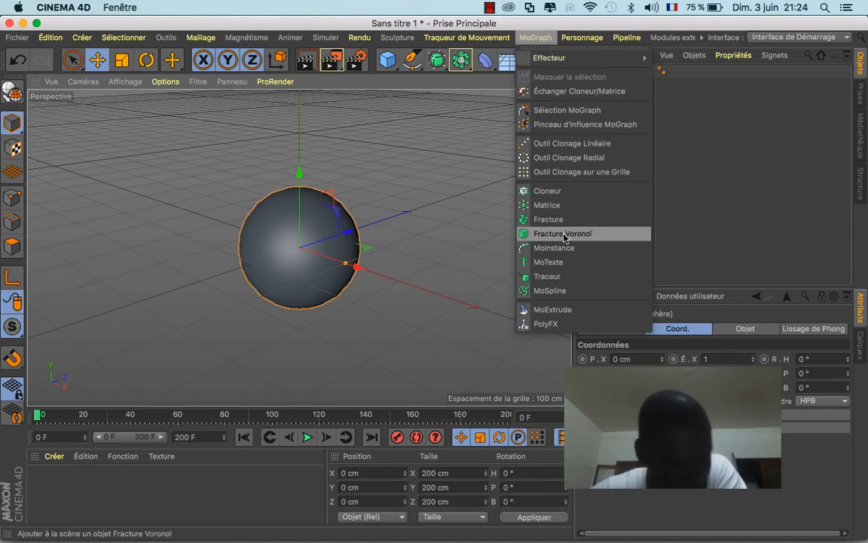
pyautogui.click(589, 236)
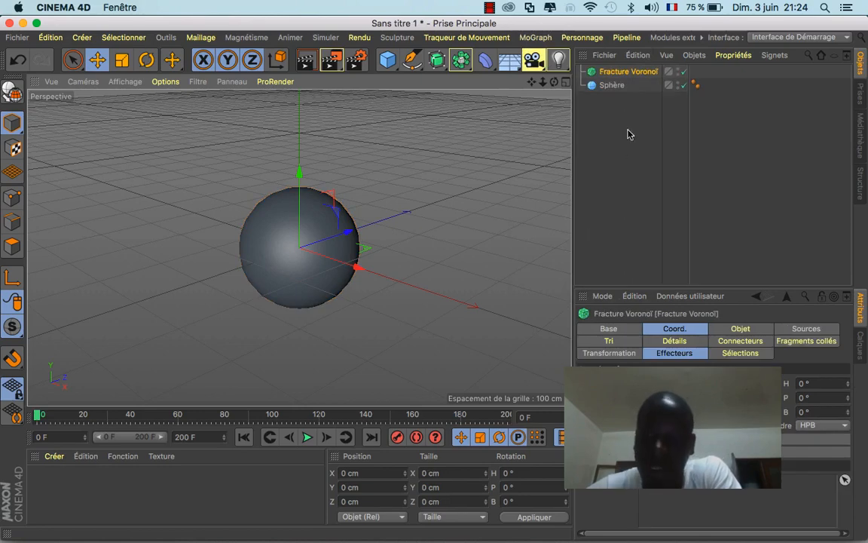
pyautogui.moveTo(617, 89); pyautogui.dragTo(626, 72)
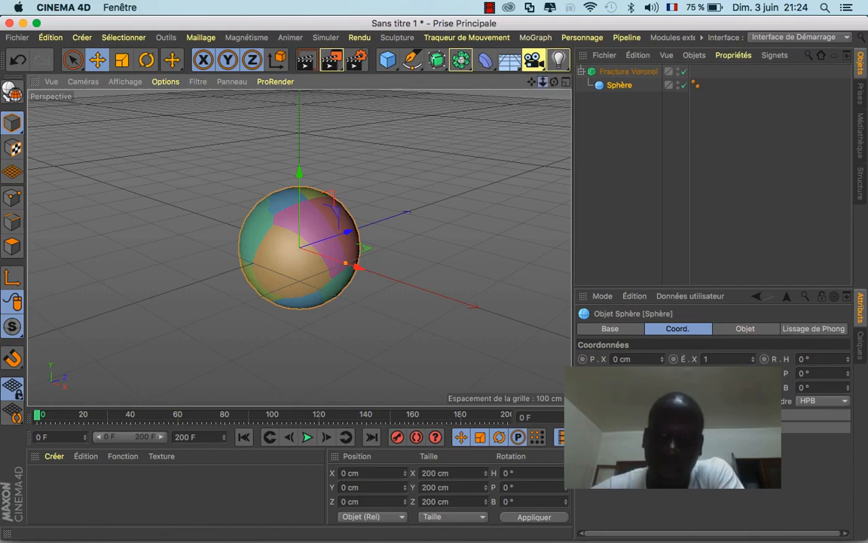
# Set the number of points in the Fracture Voronoï object's Répartition point generator source to 942
pyautogui.moveTo(543, 82); pyautogui.dragTo(564, 82)
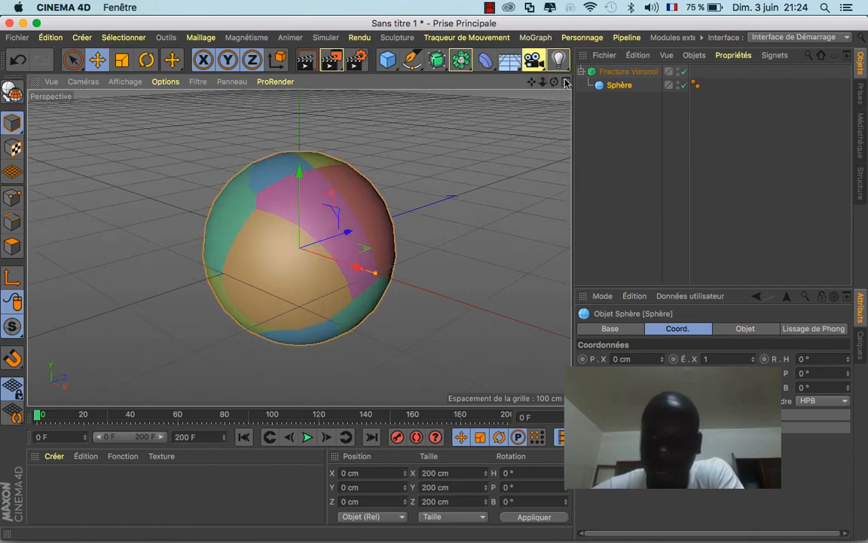
pyautogui.click(612, 74)
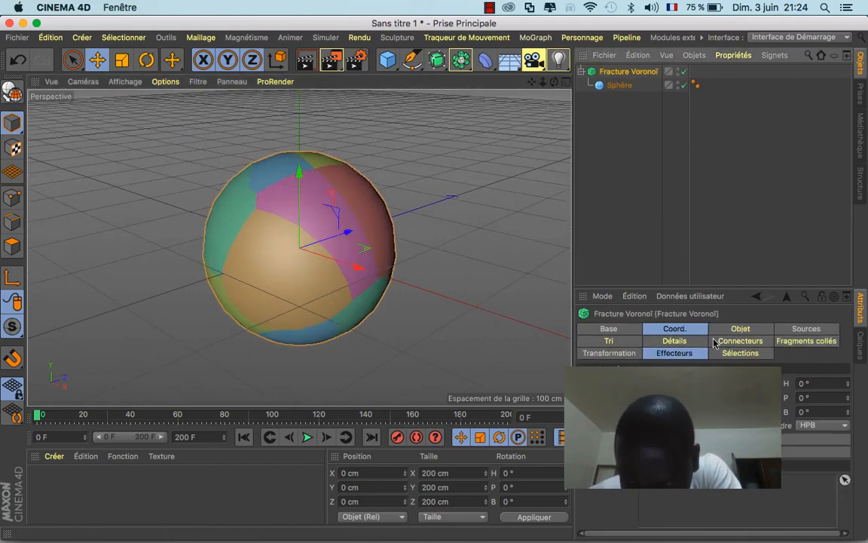
pyautogui.click(794, 330)
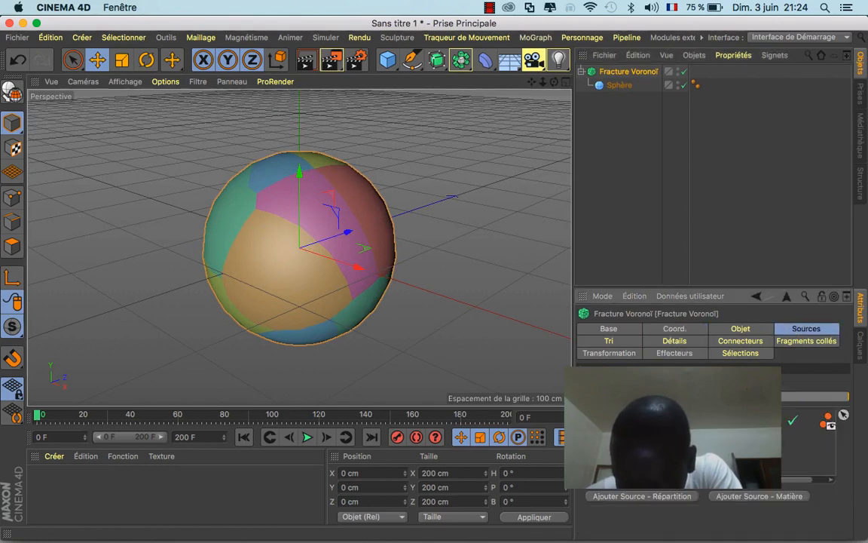
pyautogui.click(653, 420)
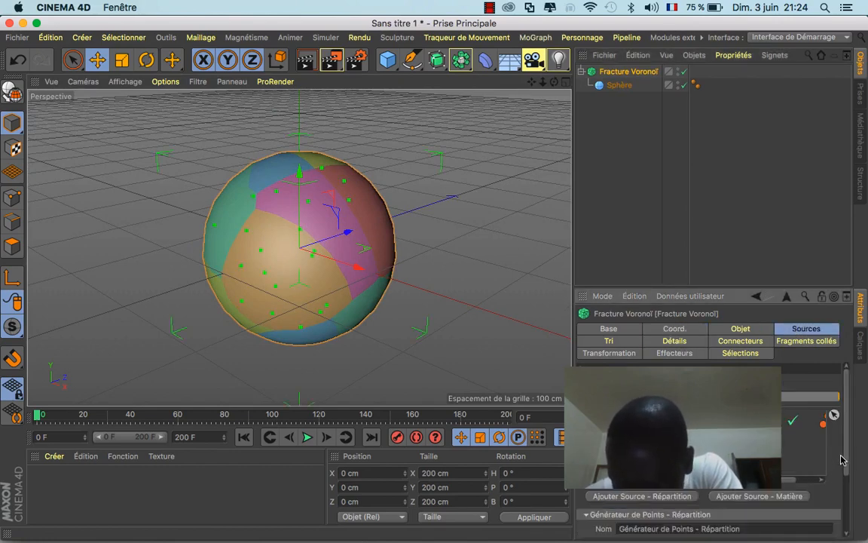
pyautogui.scroll(-5, 847, 459)
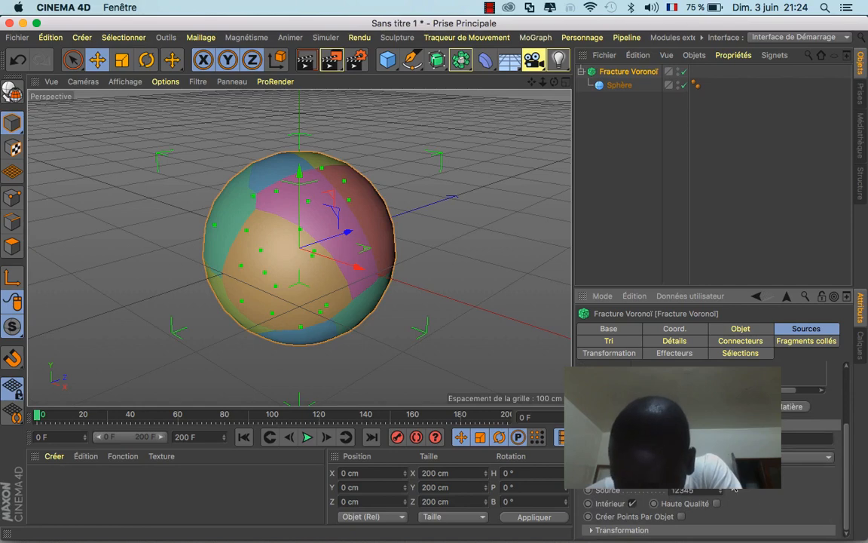
pyautogui.moveTo(720, 477); pyautogui.dragTo(720, 403)
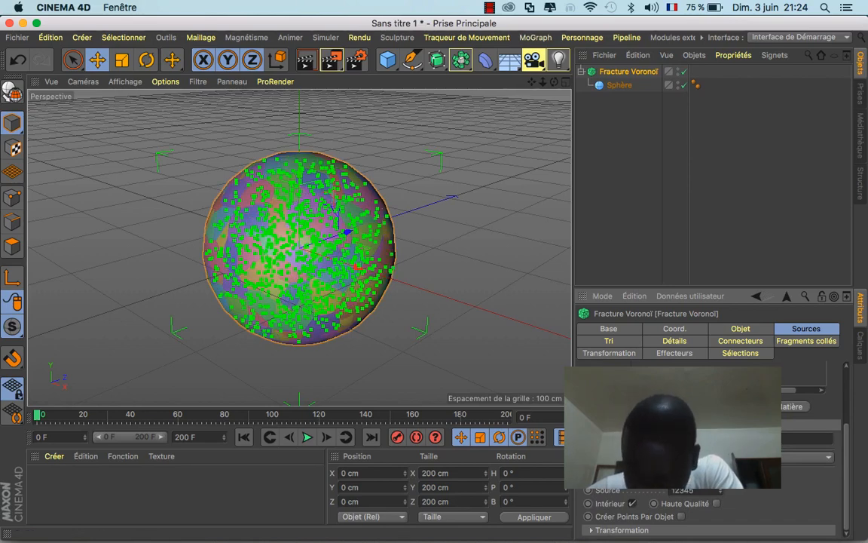
# Change the point generator's distribution to Exponentielle, with X-axis attraction set to − and Y-axis attraction to +, and deselect the fracture object
pyautogui.click(790, 459)
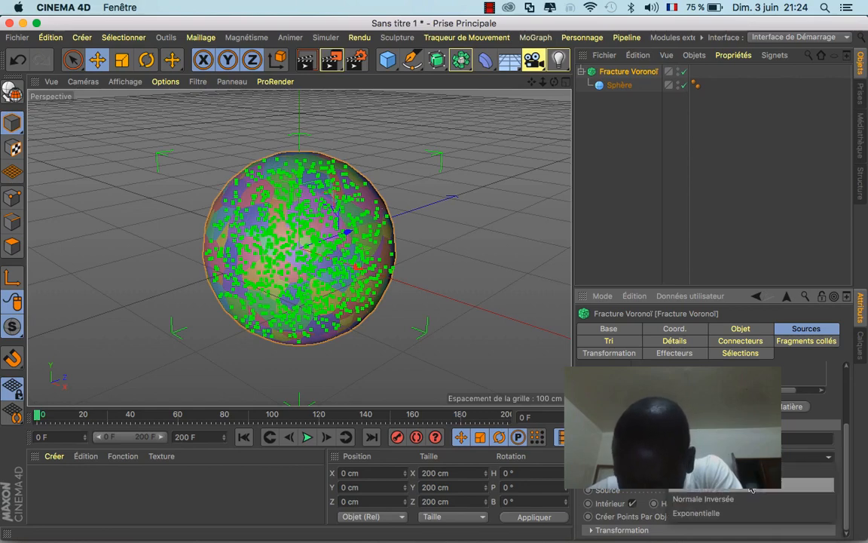
pyautogui.click(722, 516)
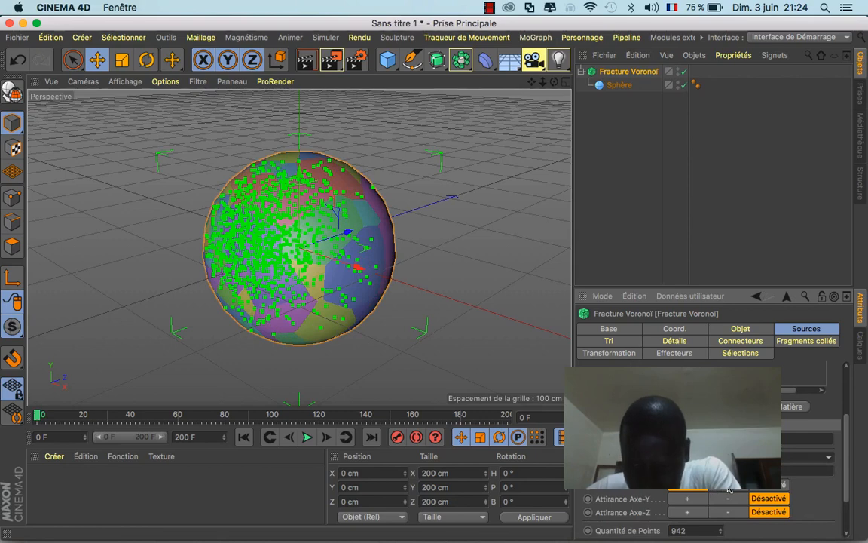
pyautogui.click(686, 498)
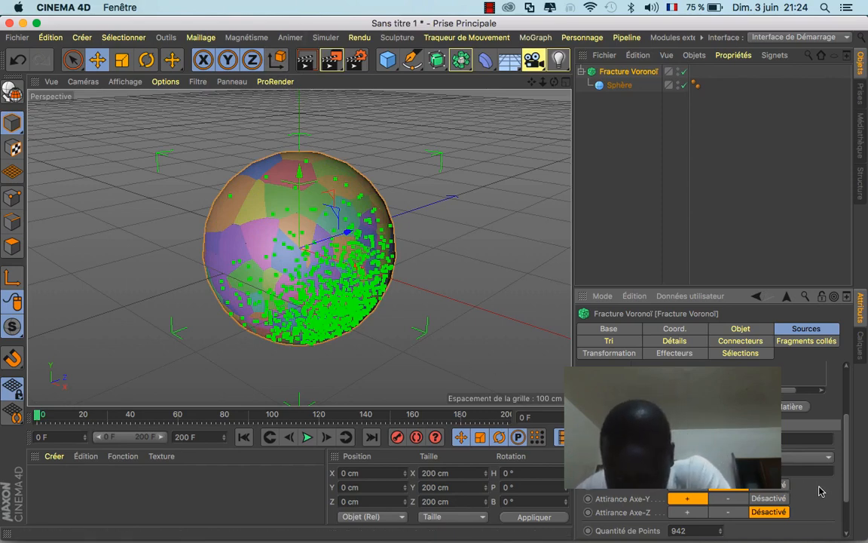
pyautogui.moveTo(847, 488); pyautogui.dragTo(835, 337)
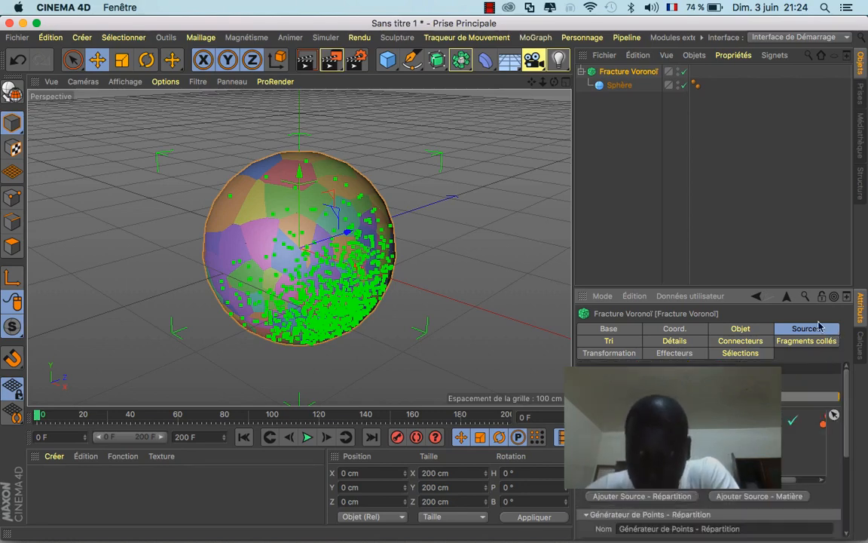
pyautogui.click(636, 136)
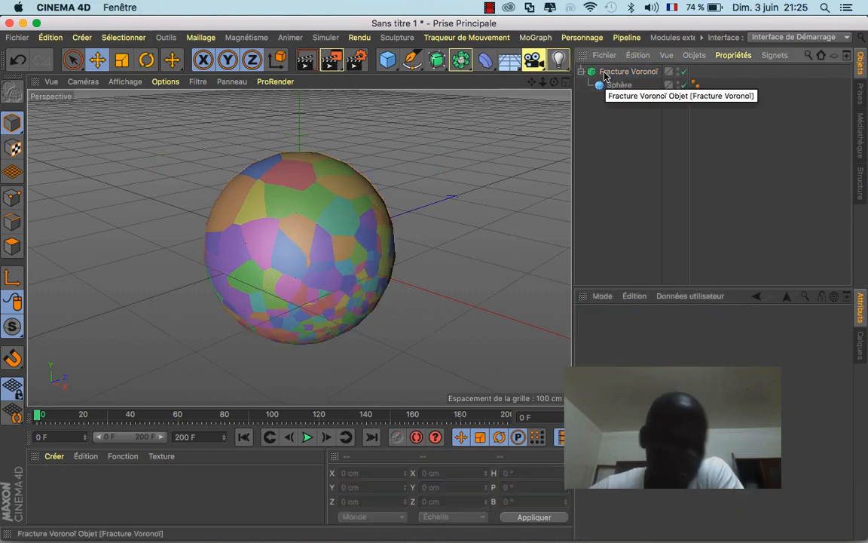
pyautogui.click(535, 37)
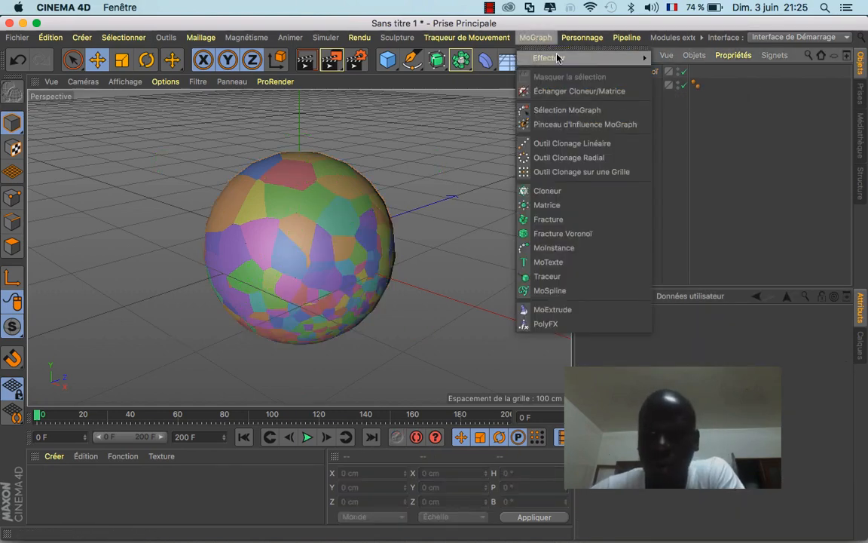
pyautogui.moveTo(561, 59)
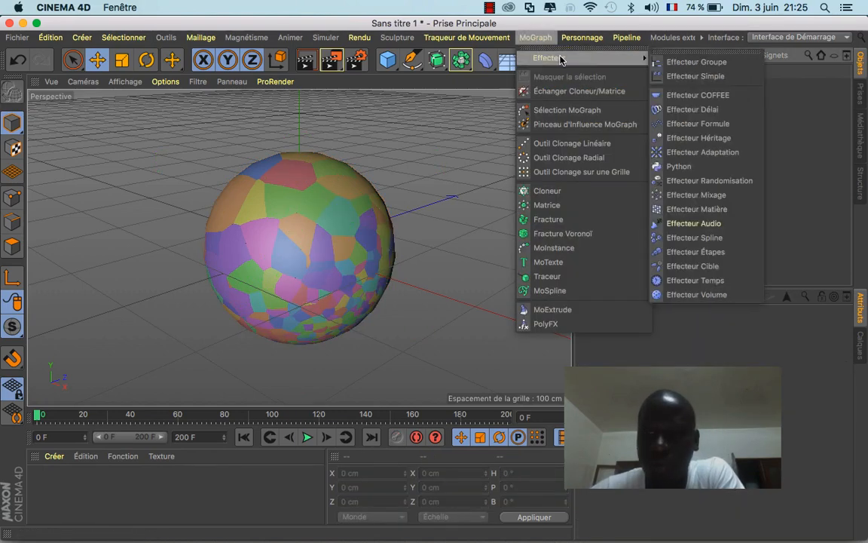
pyautogui.click(682, 76)
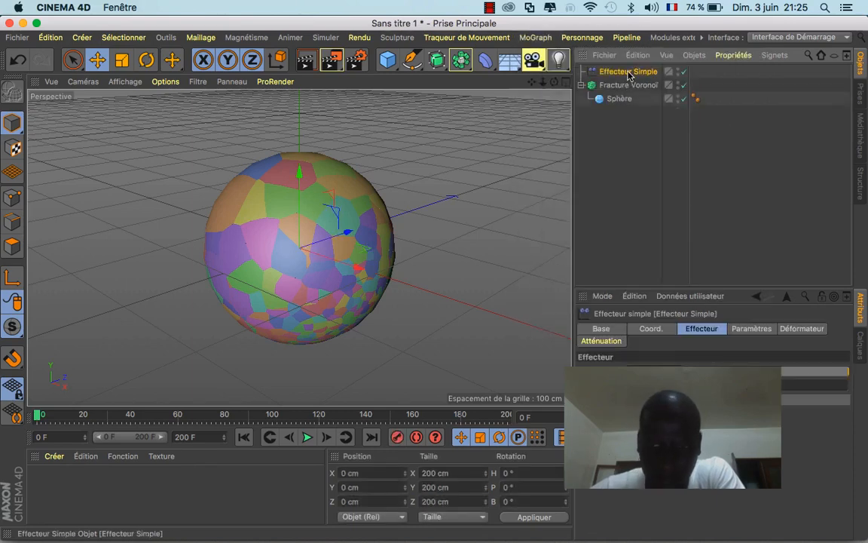
pyautogui.press('Delete')
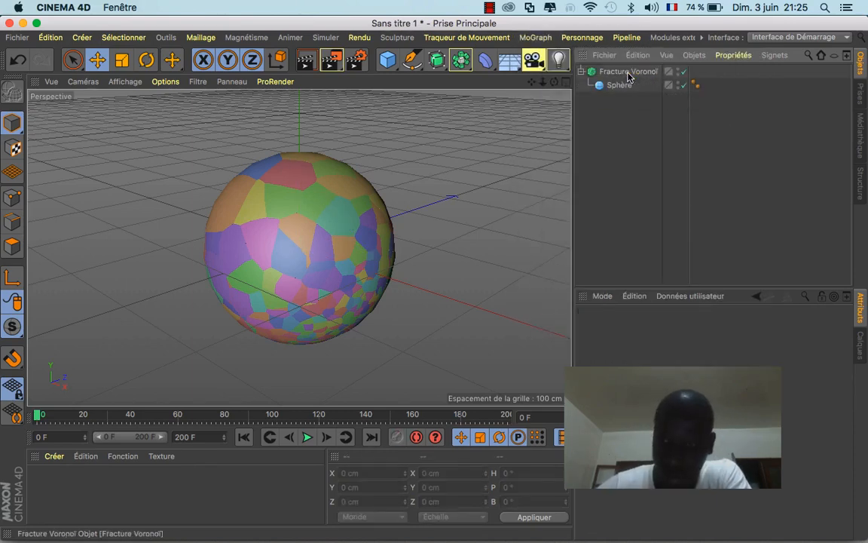
# Add an Effecteur Mixage to the scene and assign it to the effectors list of the Fracture Voronoï object
pyautogui.click(536, 38)
pyautogui.moveTo(549, 58)
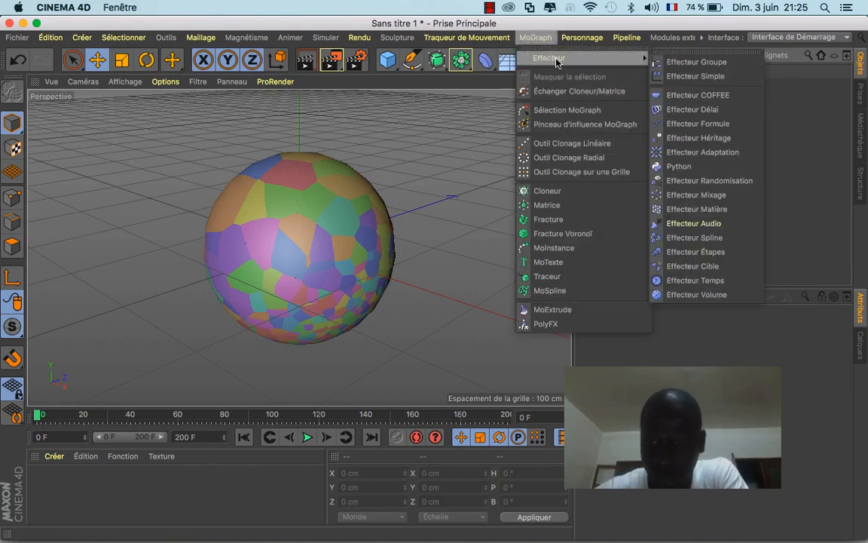
pyautogui.click(697, 194)
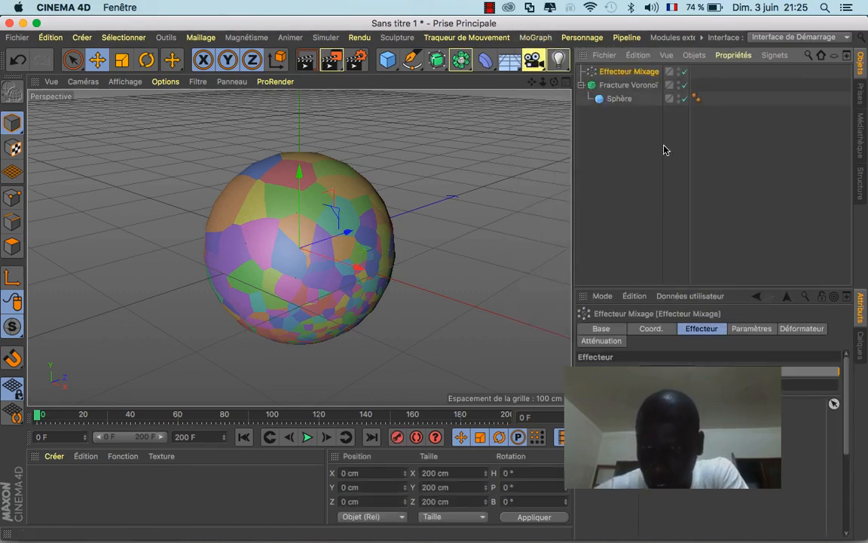
pyautogui.click(630, 85)
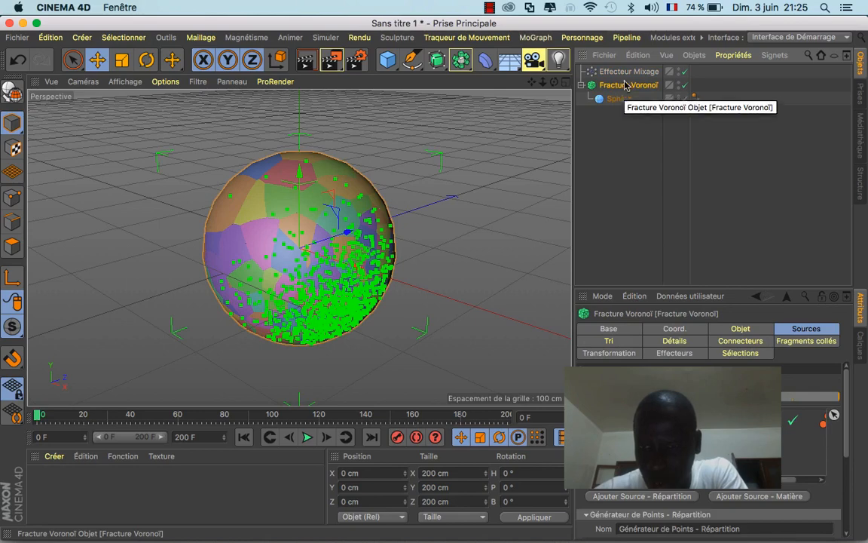
pyautogui.click(675, 354)
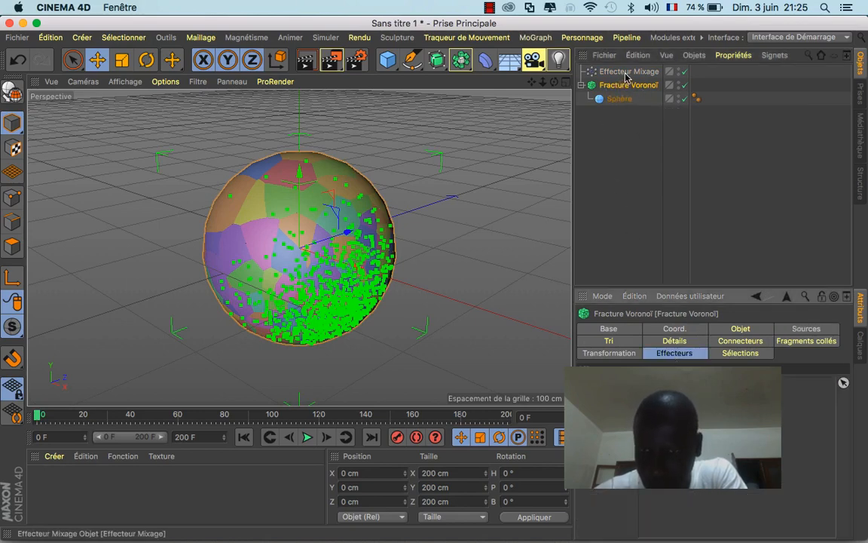
pyautogui.moveTo(627, 71); pyautogui.dragTo(609, 407)
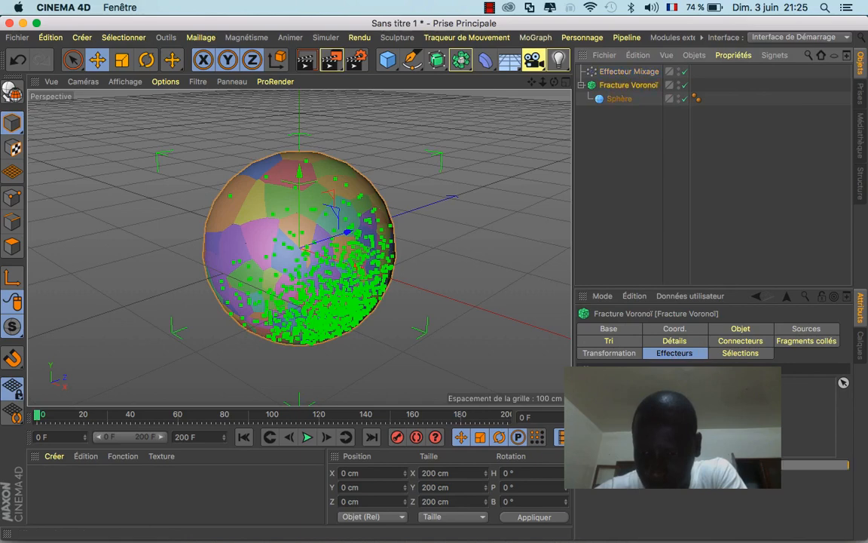
# With the Effecteur Mixage selected, add an Effecteur Simple to the scene
pyautogui.click(628, 72)
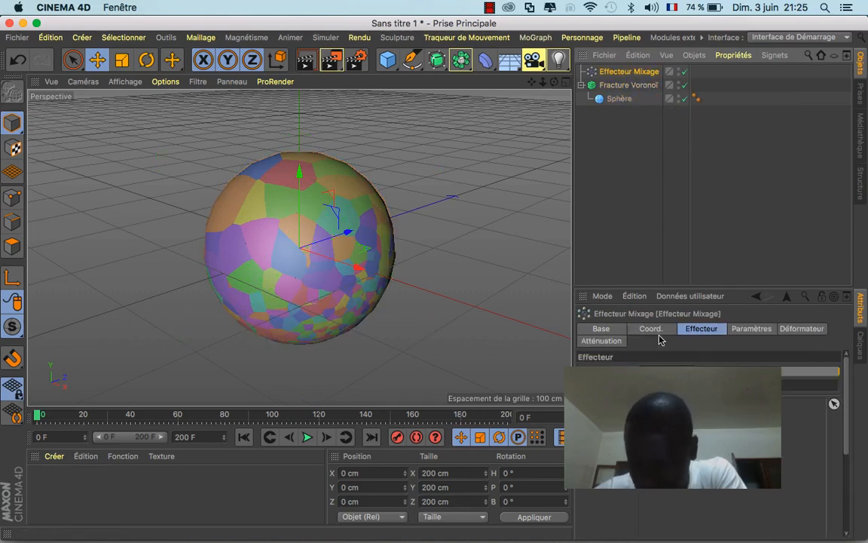
pyautogui.click(749, 330)
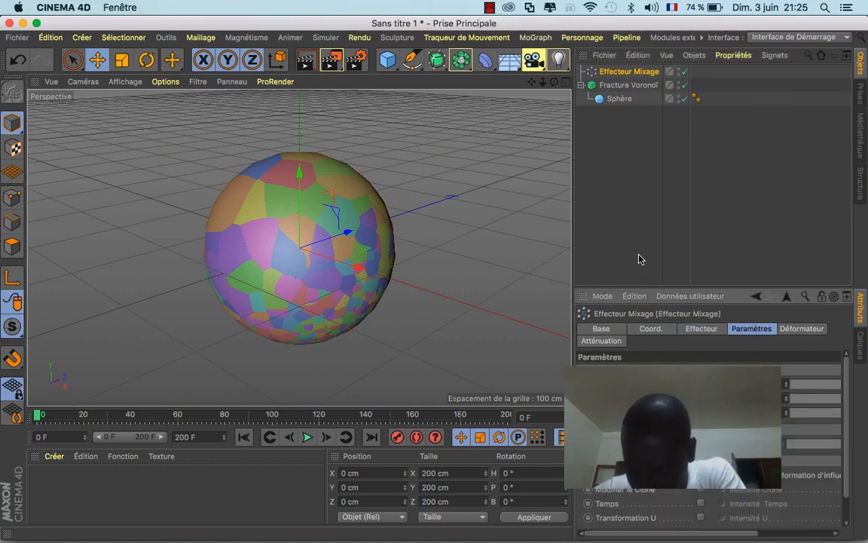
pyautogui.click(536, 38)
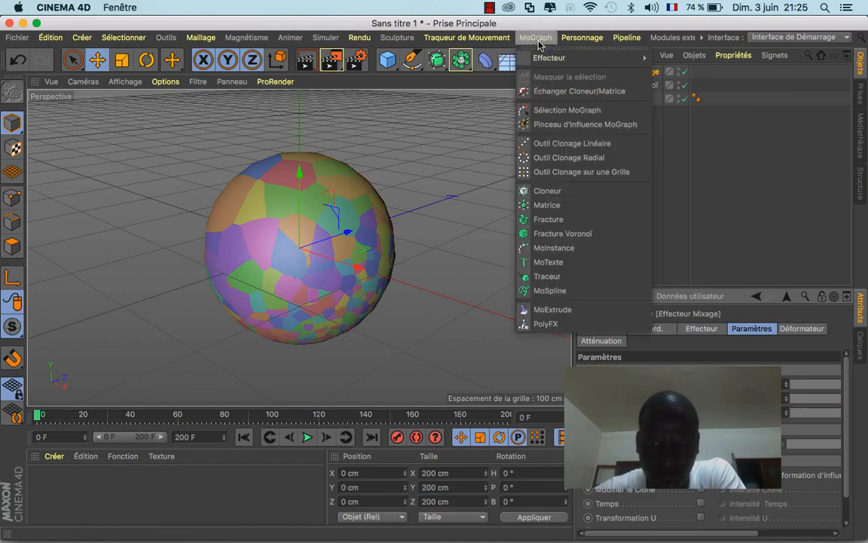
pyautogui.moveTo(568, 58)
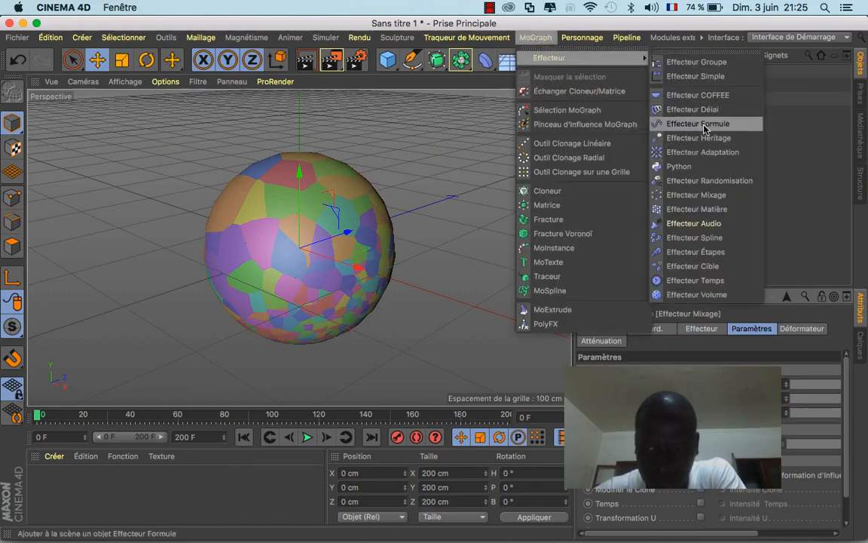
pyautogui.click(648, 76)
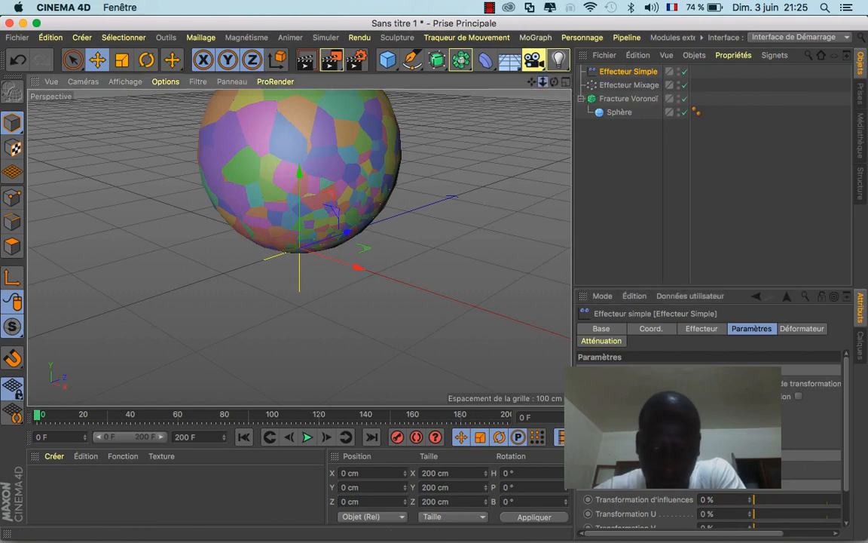
pyautogui.moveTo(543, 82); pyautogui.dragTo(545, 84)
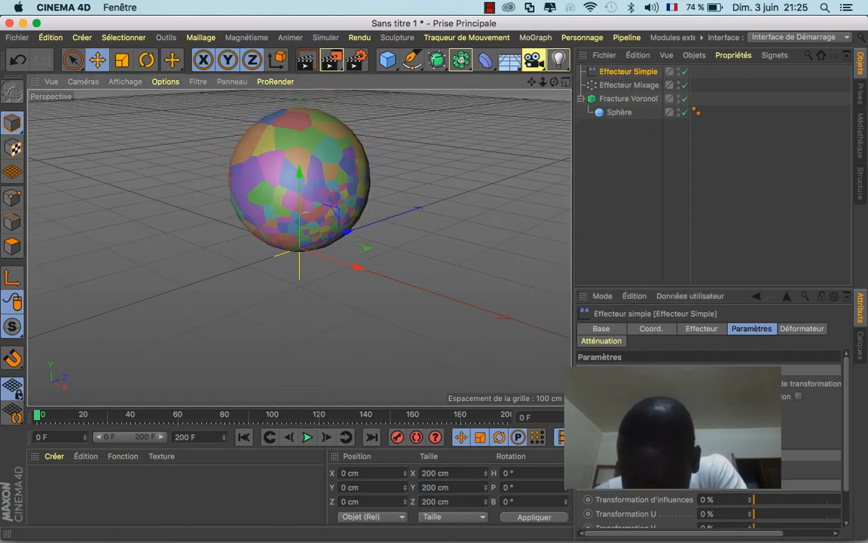
# Enable uniform scale in the Effecteur Simple's parameters and increase it to enlarge the sphere's fragments
pyautogui.click(739, 395)
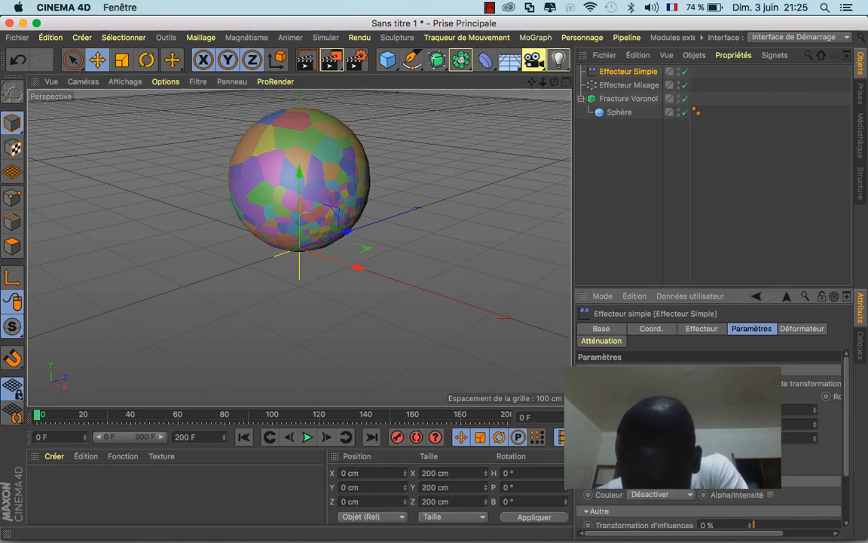
pyautogui.scroll(-1, 709, 467)
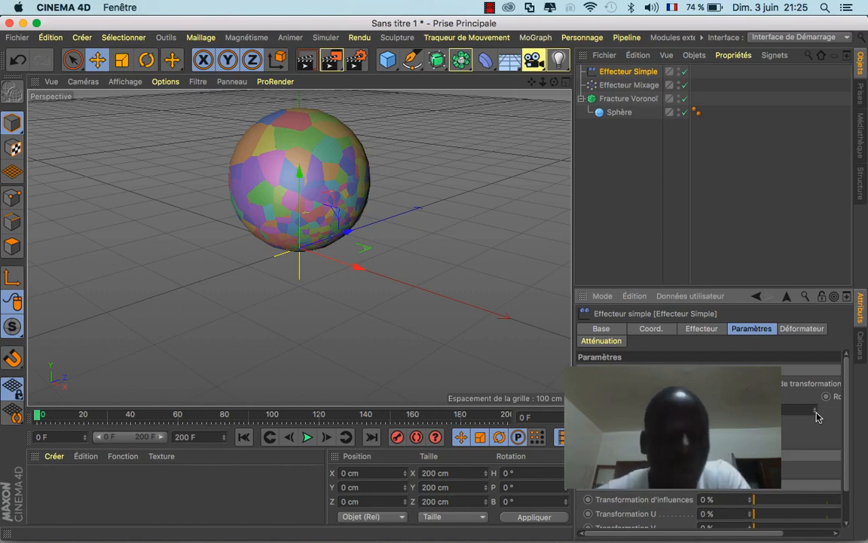
pyautogui.moveTo(816, 413)
pyautogui.mouseDown()
pyautogui.moveTo(816, 441)
pyautogui.moveTo(816, 390)
pyautogui.moveTo(817, 410)
pyautogui.mouseUp()
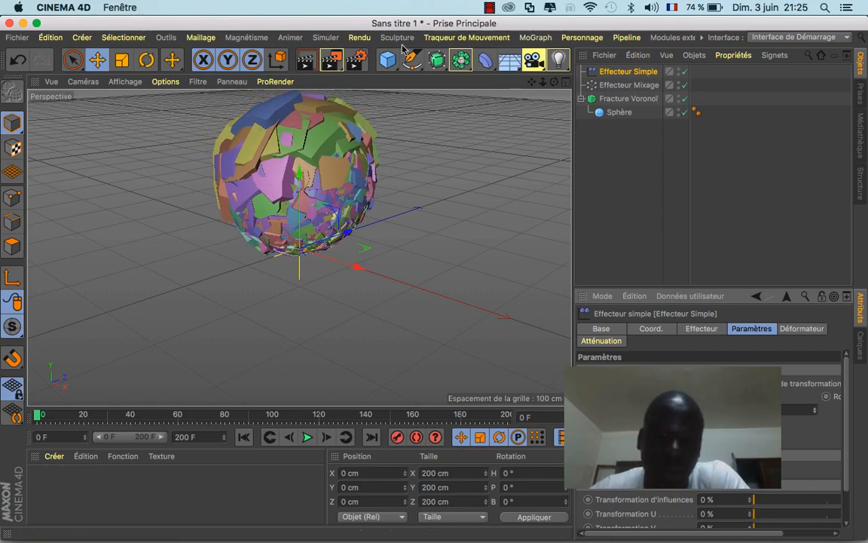
pyautogui.moveTo(532, 81); pyautogui.dragTo(534, 115)
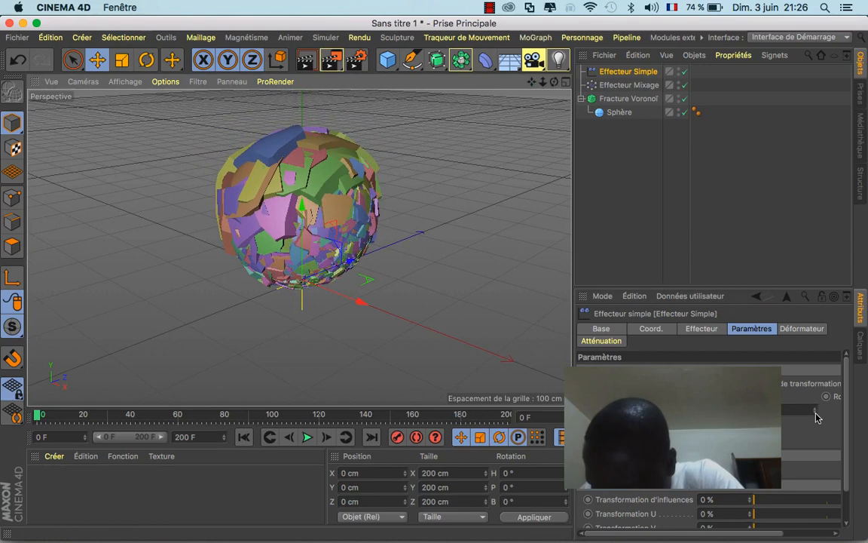
# Lower the Effecteur Simple's scale value gradually to shrink the sphere's fragments down to nothing
pyautogui.click(815, 413)
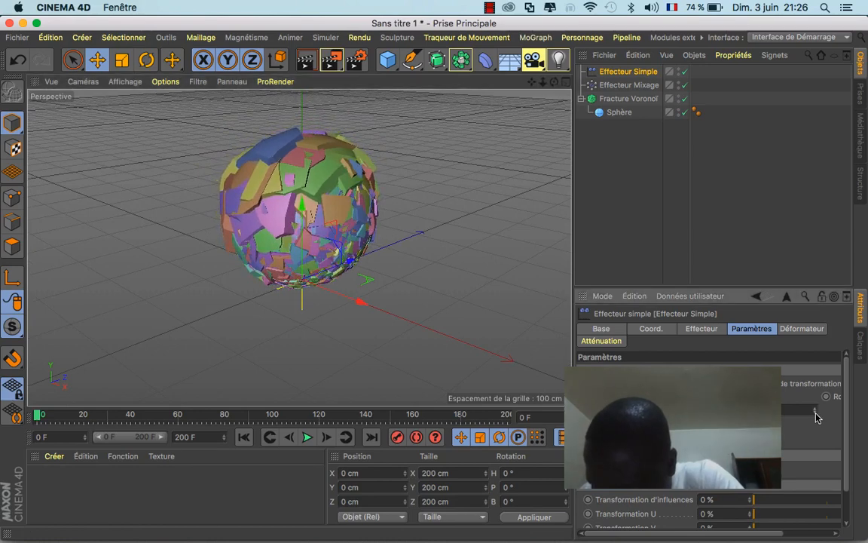
pyautogui.click(816, 412)
pyautogui.click(815, 412)
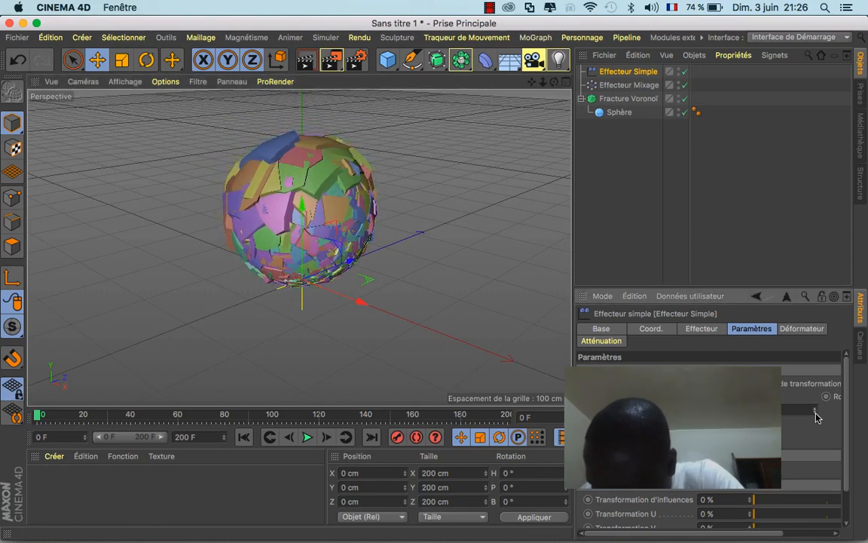
pyautogui.click(816, 413)
pyautogui.click(816, 412)
pyautogui.moveTo(816, 412); pyautogui.dragTo(816, 475)
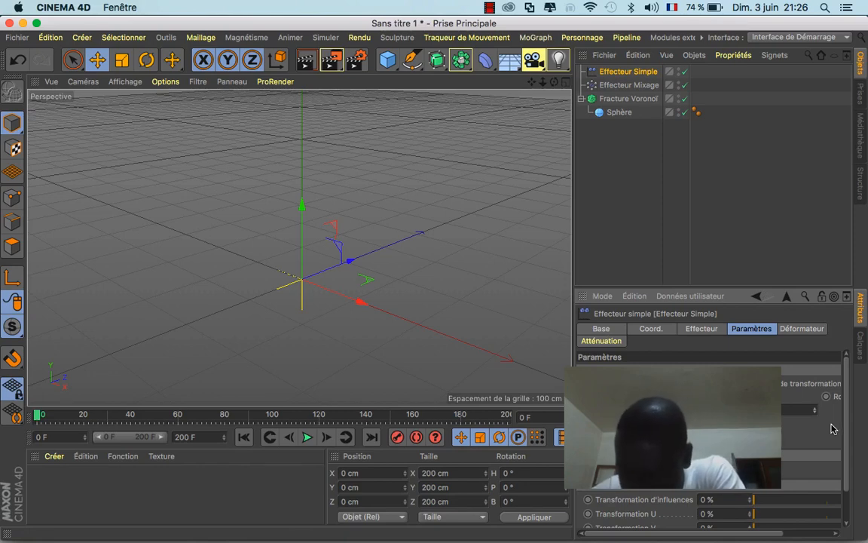
# Reselect the Effecteur Simple and raise its scale value to bring the sphere's fragments back to nearly full size
pyautogui.moveTo(847, 437); pyautogui.dragTo(840, 389)
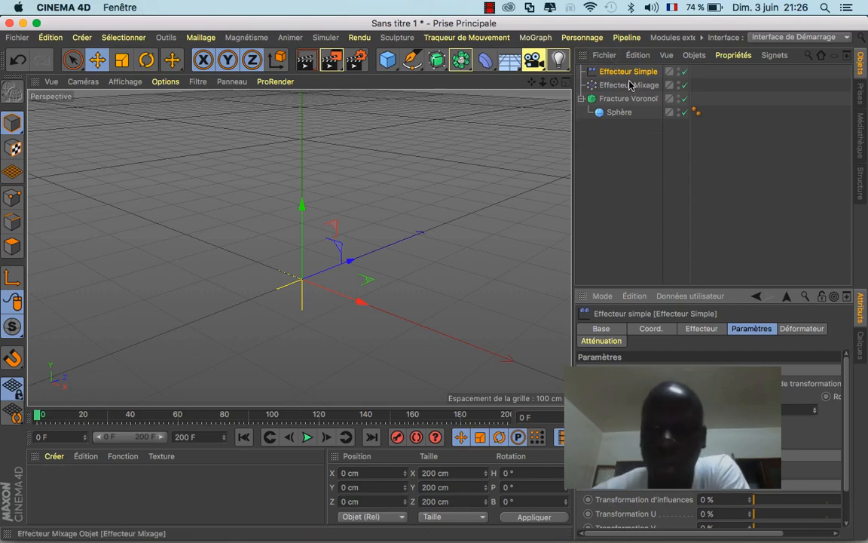
pyautogui.click(652, 160)
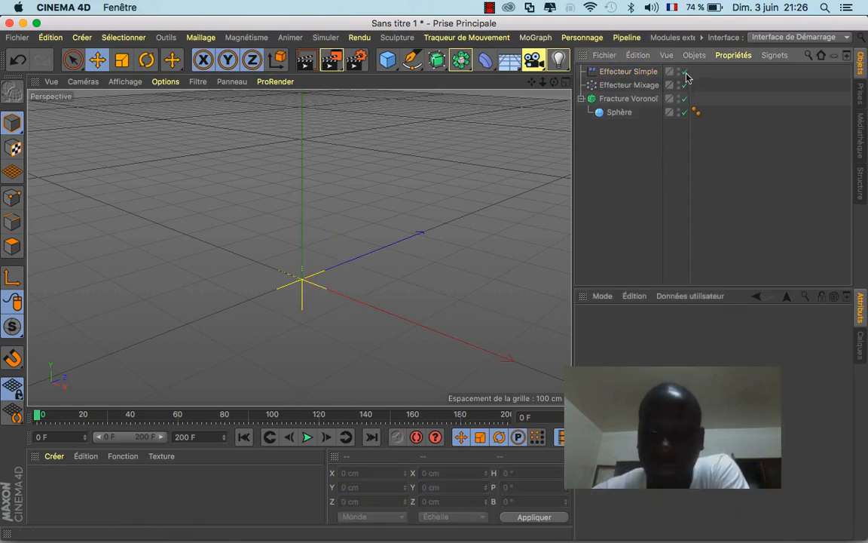
pyautogui.click(642, 73)
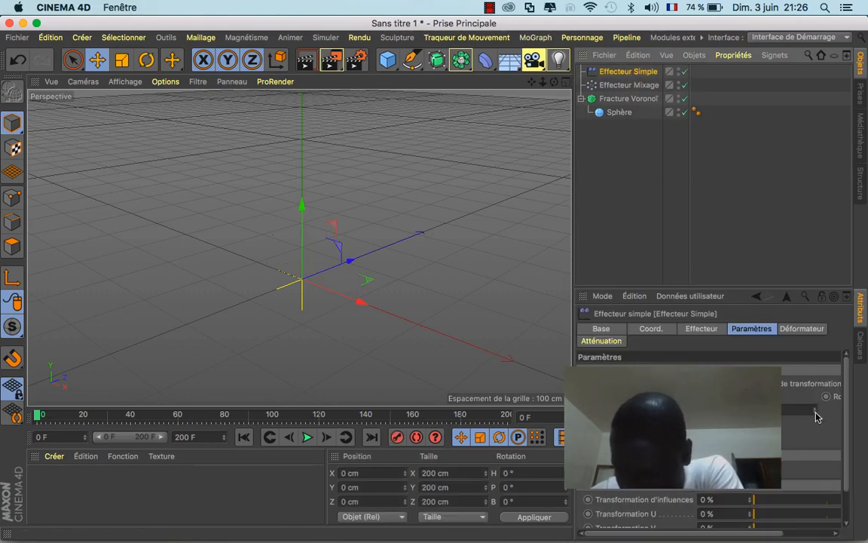
pyautogui.moveTo(816, 413); pyautogui.dragTo(815, 339)
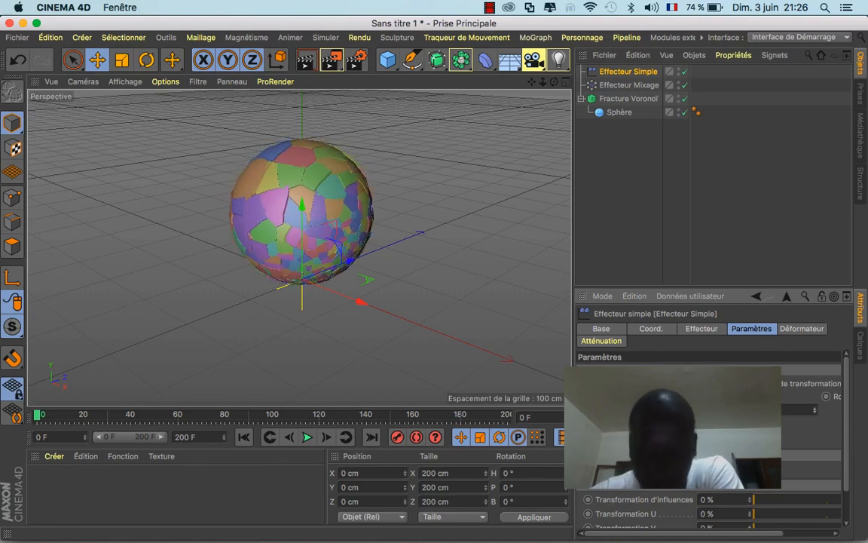
pyautogui.moveTo(815, 410); pyautogui.dragTo(815, 368)
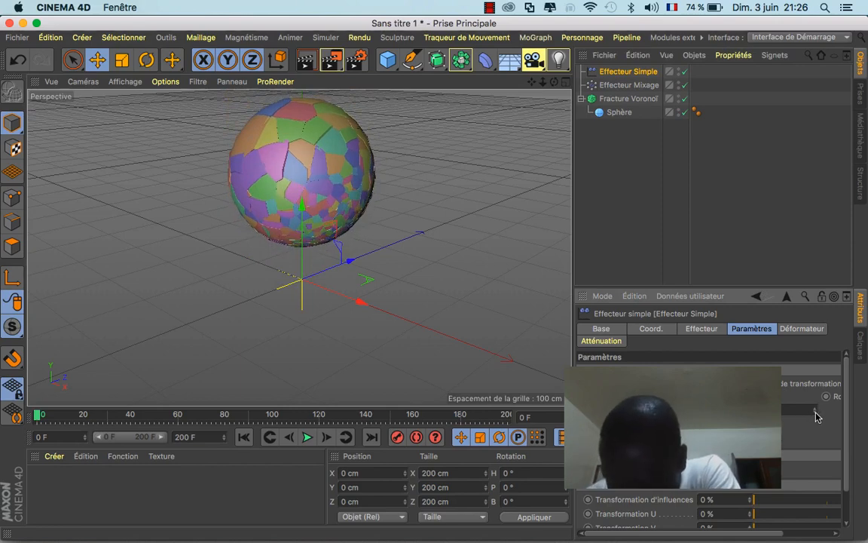
# Adjust the Effecteur Simple's scale in small increments, finishing by shrinking the fragments away completely
pyautogui.click(816, 409)
pyautogui.click(815, 409)
pyautogui.click(816, 409)
pyautogui.click(816, 411)
pyautogui.click(815, 411)
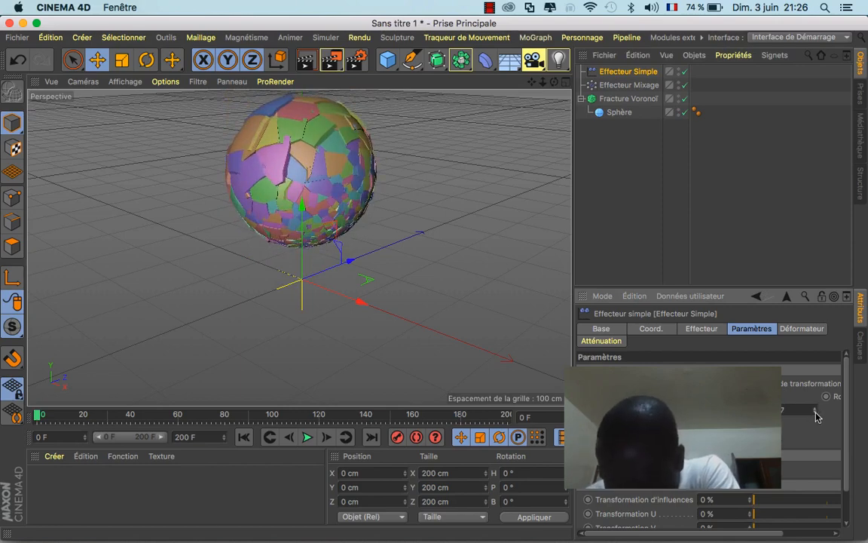
pyautogui.click(815, 410)
pyautogui.click(816, 410)
pyautogui.moveTo(815, 411); pyautogui.dragTo(816, 520)
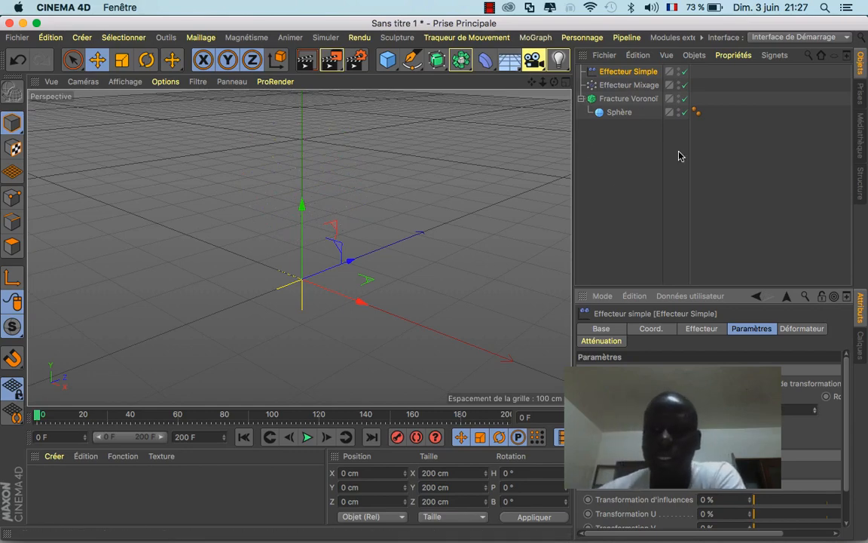
# Disable the Effecteur Simple and add an Effecteur Randomisation to the scene
pyautogui.click(624, 170)
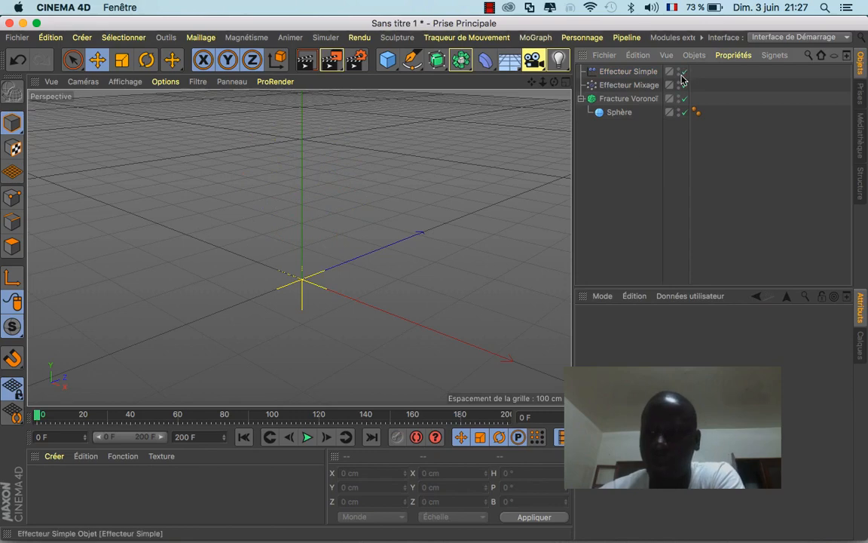
pyautogui.click(684, 72)
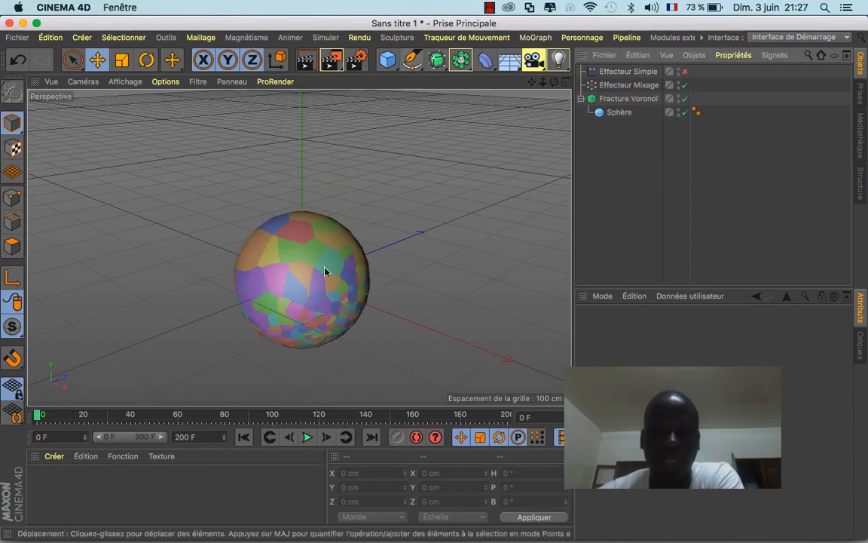
pyautogui.click(537, 39)
pyautogui.moveTo(522, 57)
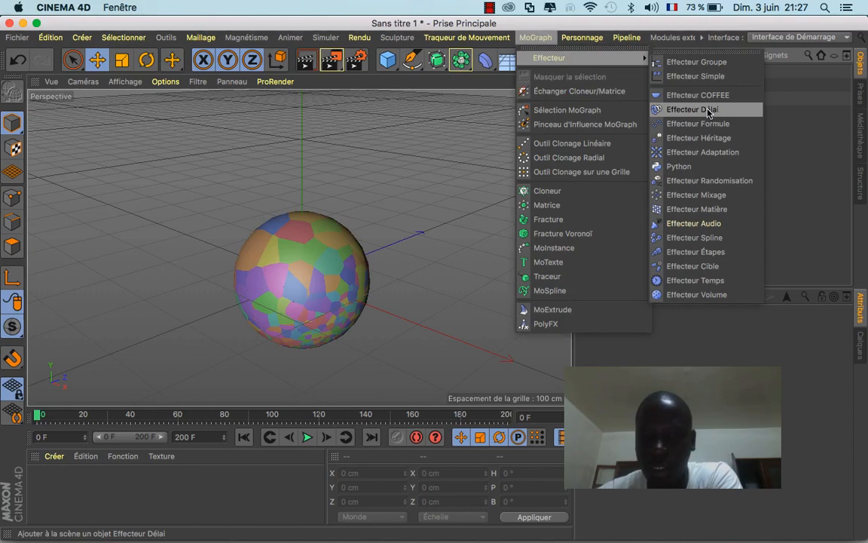
pyautogui.click(712, 181)
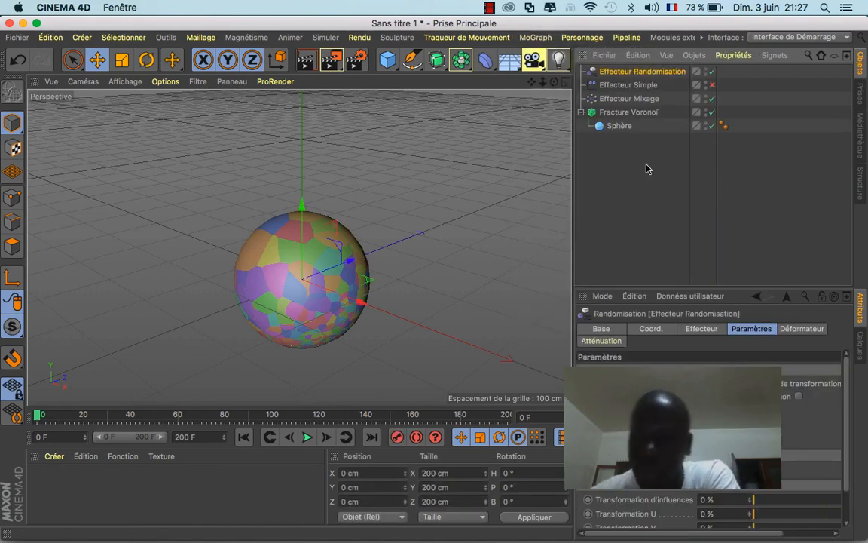
# Assign the Effecteur Randomisation to the Effecteur Mixage's effectors list and select the Effecteur Randomisation
pyautogui.click(644, 101)
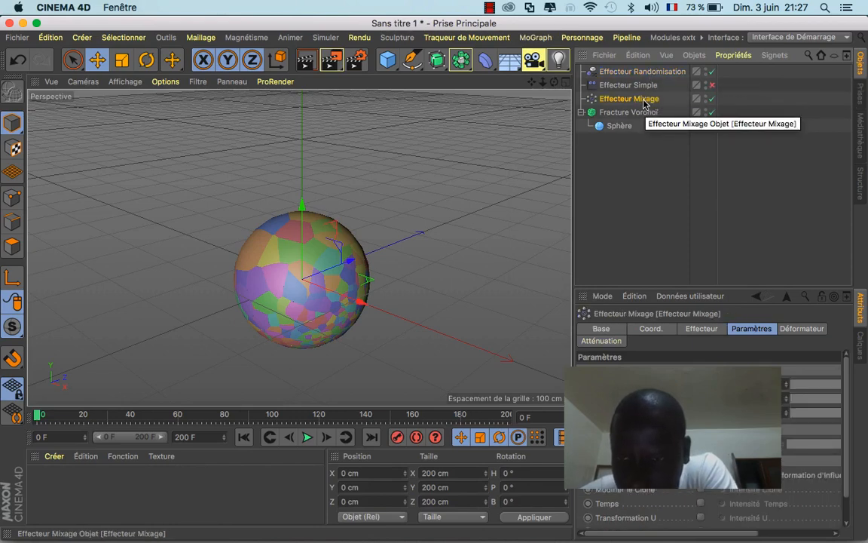
pyautogui.click(611, 343)
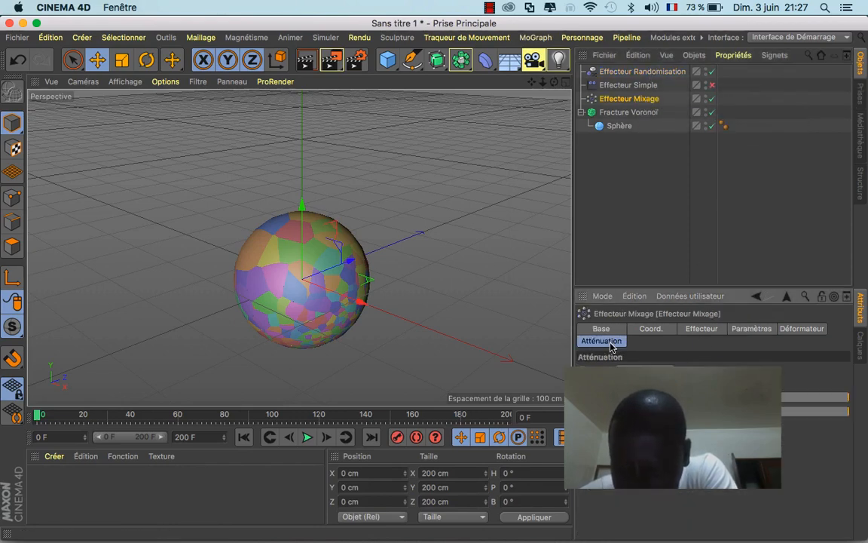
pyautogui.click(701, 330)
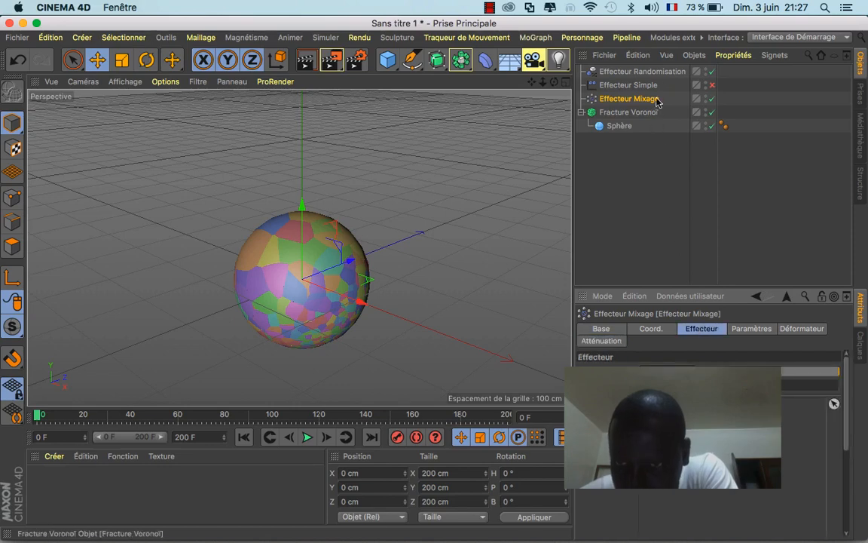
pyautogui.click(656, 71)
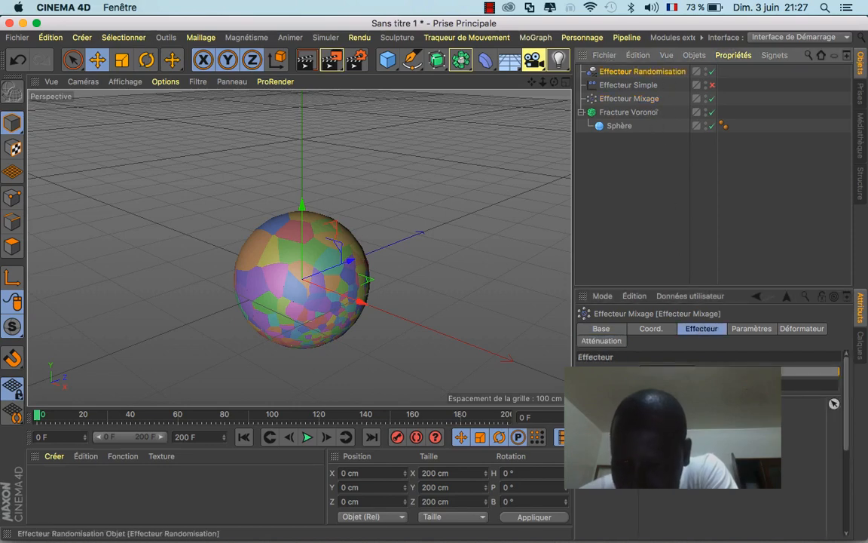
pyautogui.moveTo(655, 72); pyautogui.dragTo(705, 422)
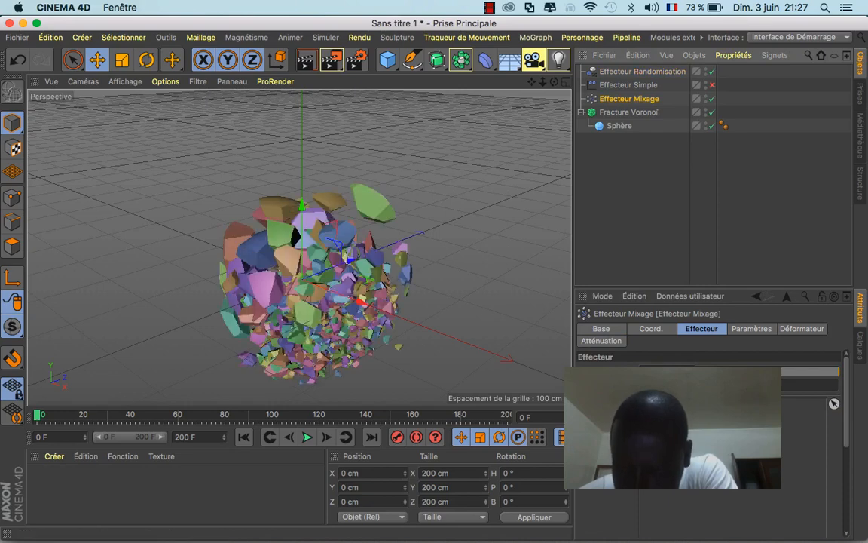
pyautogui.click(635, 72)
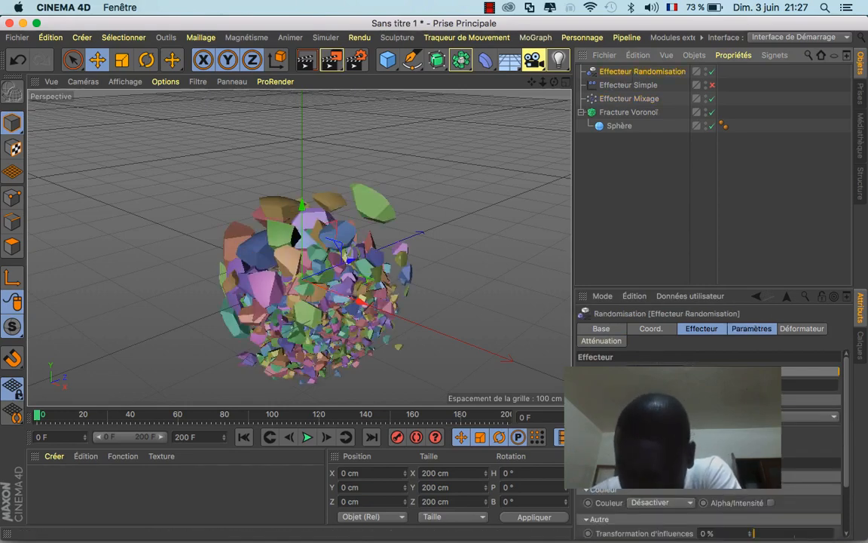
# Enable rotation in the Effecteur Randomisation's parameters and raise its heading (H) rotation value
pyautogui.click(754, 329)
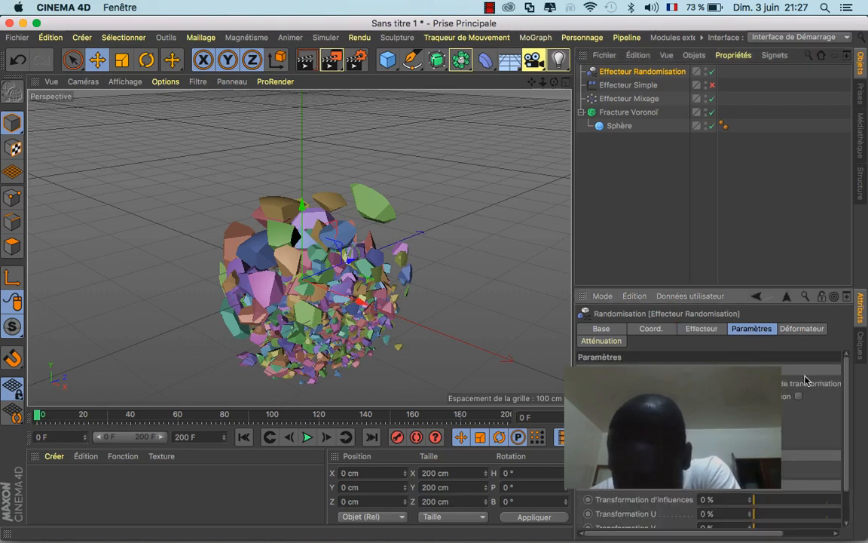
pyautogui.click(799, 396)
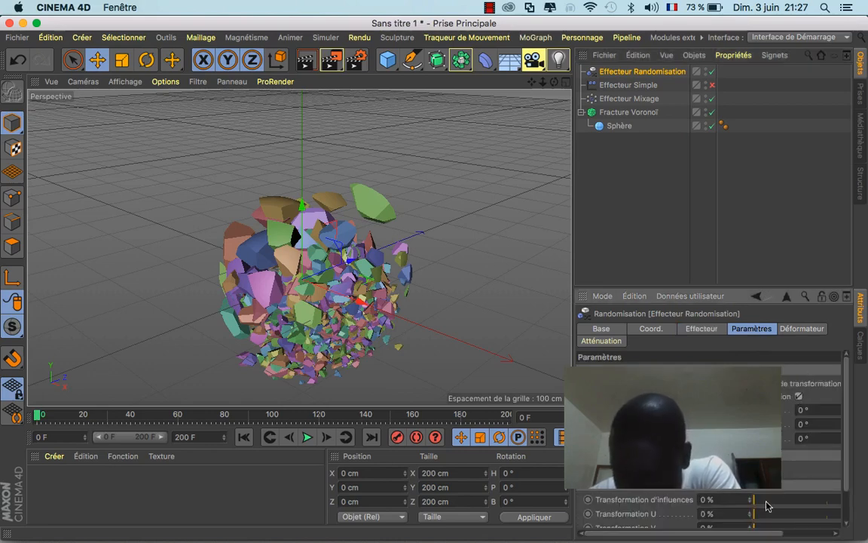
pyautogui.moveTo(764, 533); pyautogui.dragTo(829, 515)
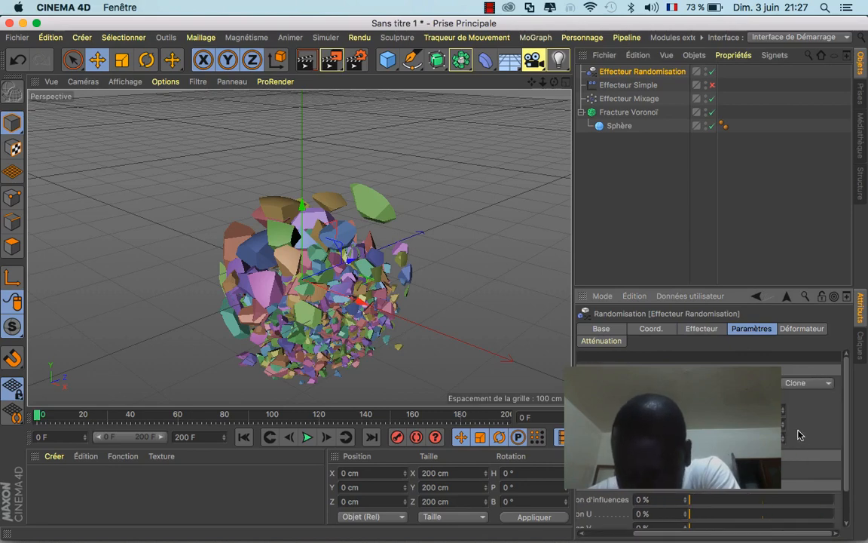
pyautogui.moveTo(784, 410); pyautogui.dragTo(784, 374)
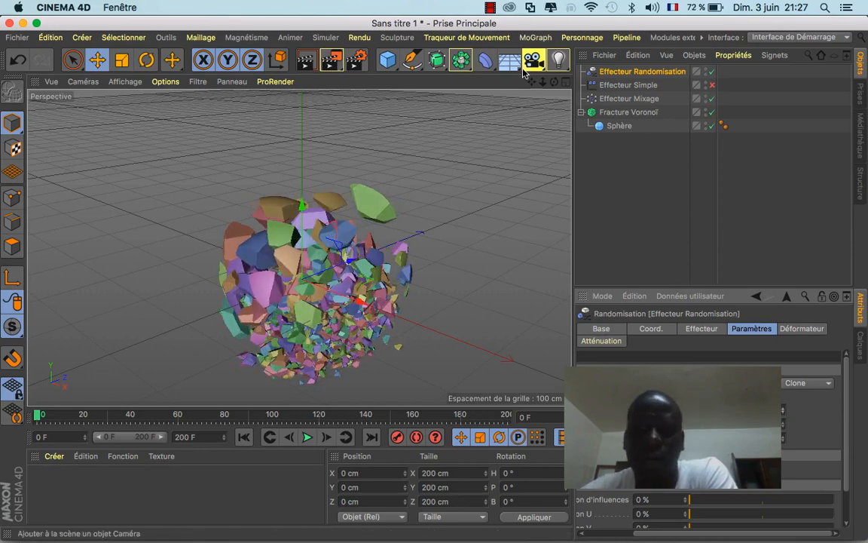
# Deselect everything and add an Effecteur Adaptation to the scene
pyautogui.click(669, 170)
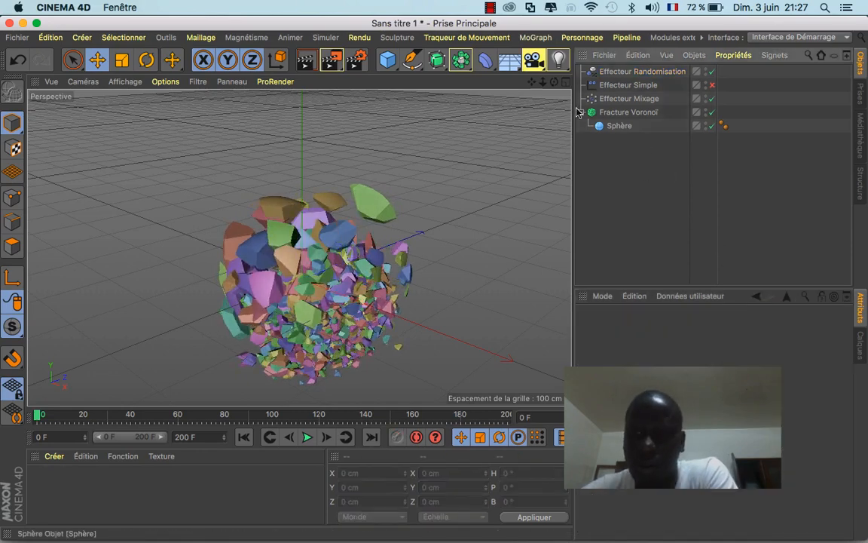
pyautogui.click(534, 38)
pyautogui.moveTo(574, 60)
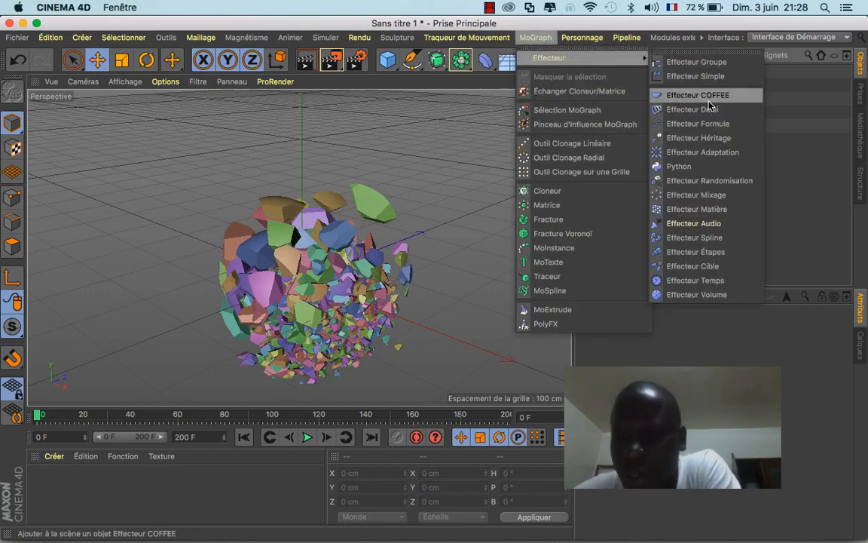
pyautogui.click(735, 157)
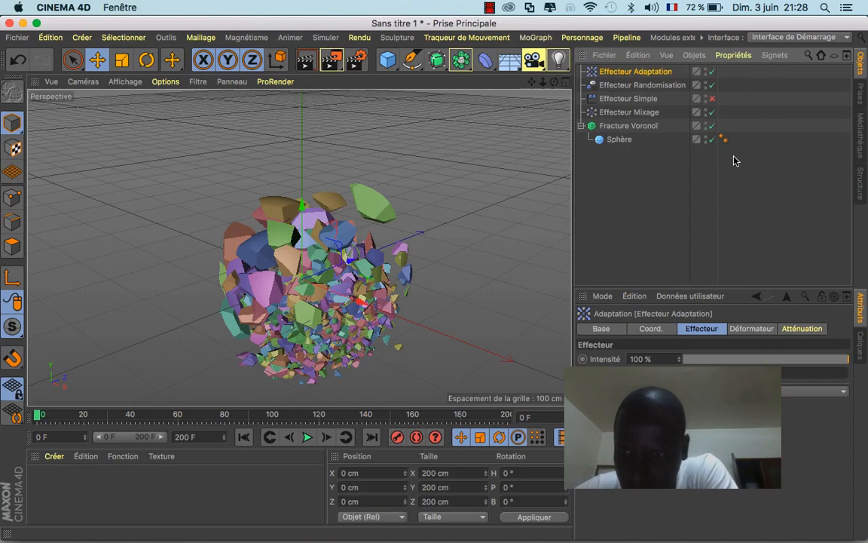
# Assign the Effecteur Adaptation to the Effecteur Mixage's effectors list and re-enable the Effecteur Simple
pyautogui.click(625, 113)
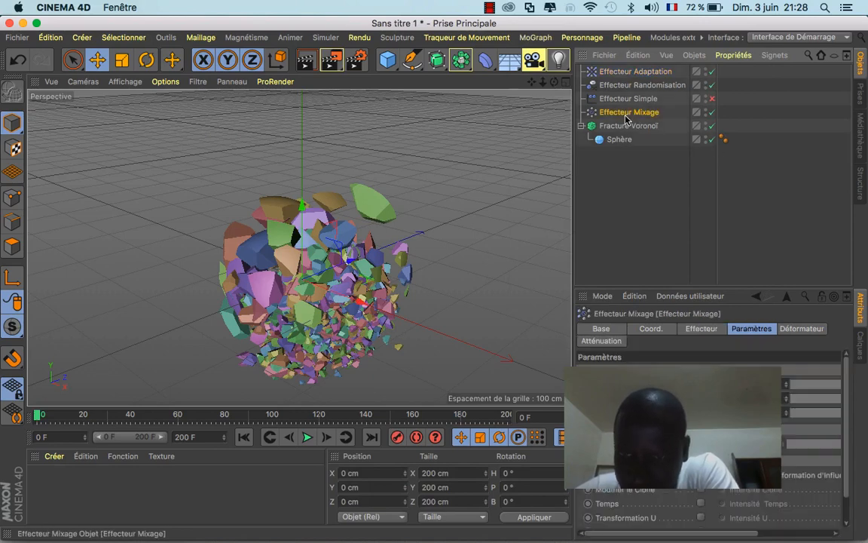
pyautogui.click(703, 329)
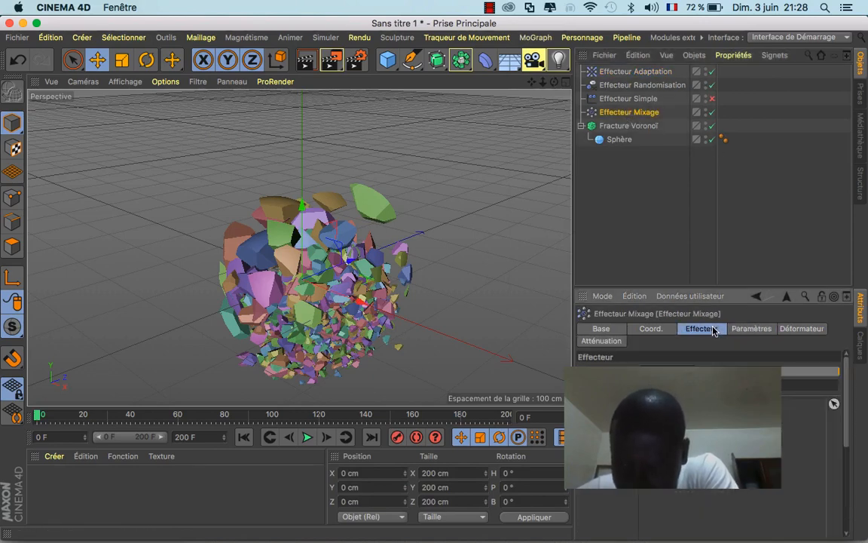
pyautogui.click(653, 73)
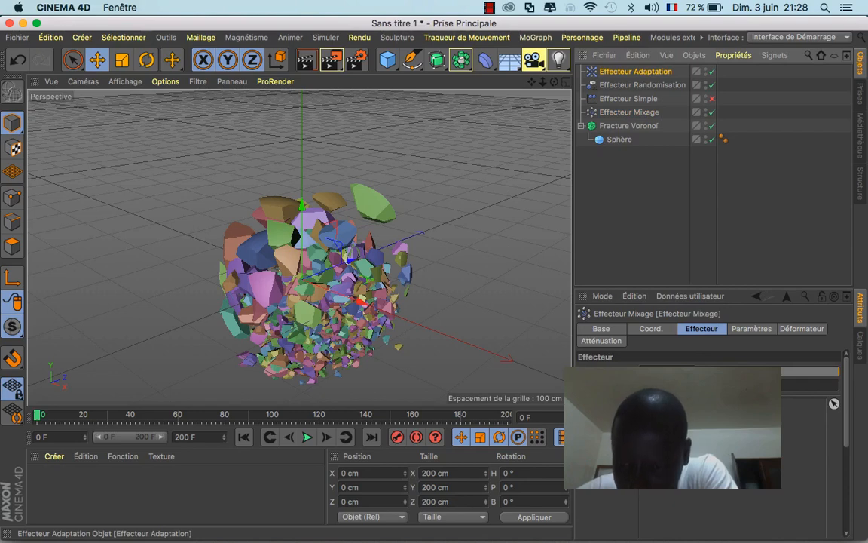
pyautogui.moveTo(652, 73); pyautogui.dragTo(709, 424)
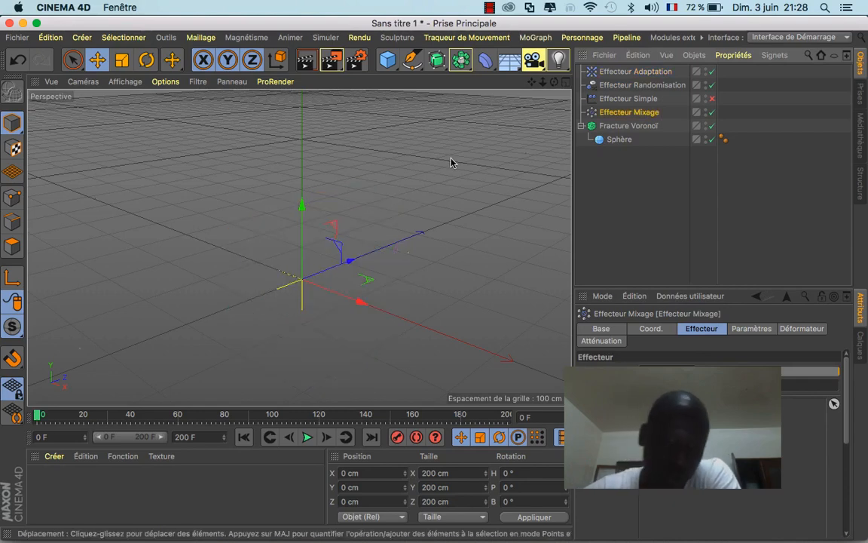
pyautogui.click(637, 72)
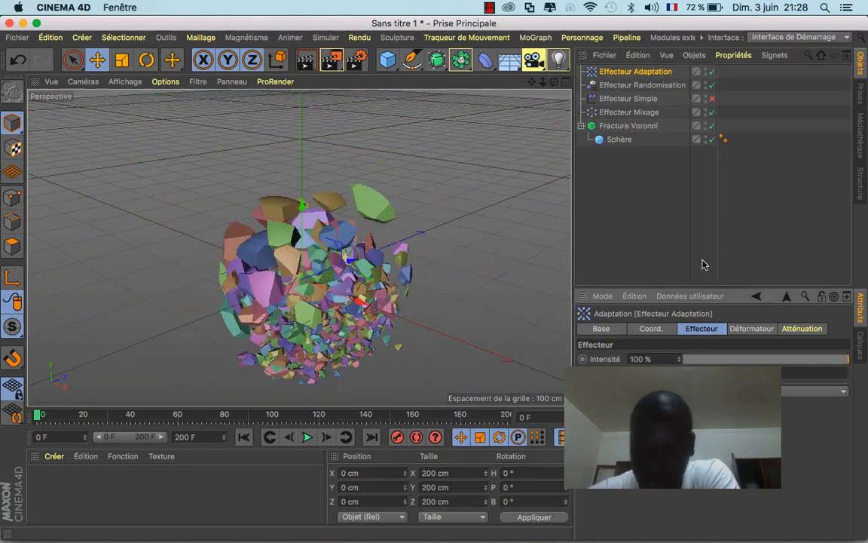
pyautogui.click(710, 99)
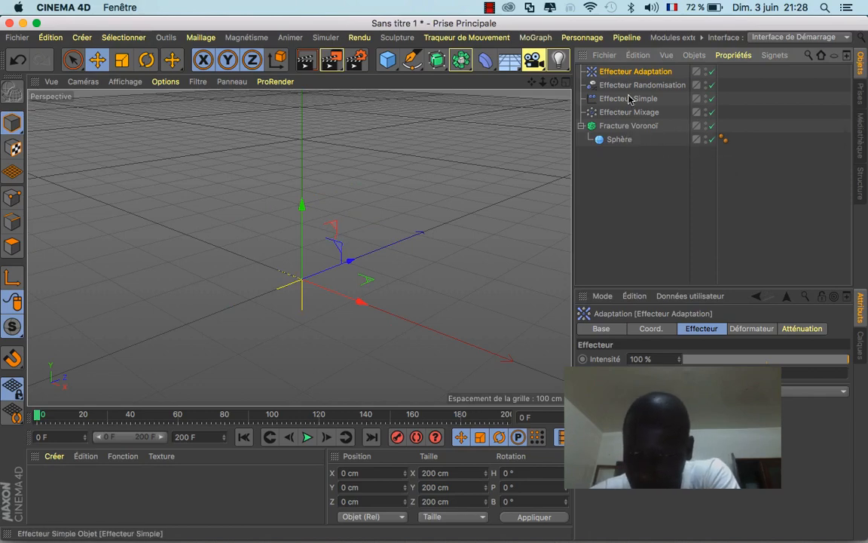
# Give the Effecteur Mixage a linear falloff and orient it along the vertical Y axis
pyautogui.click(650, 113)
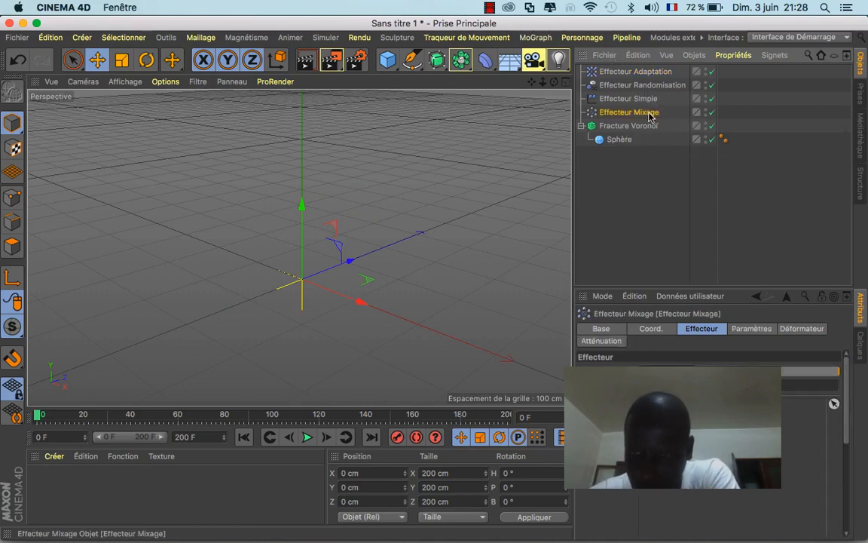
pyautogui.click(602, 341)
pyautogui.click(646, 371)
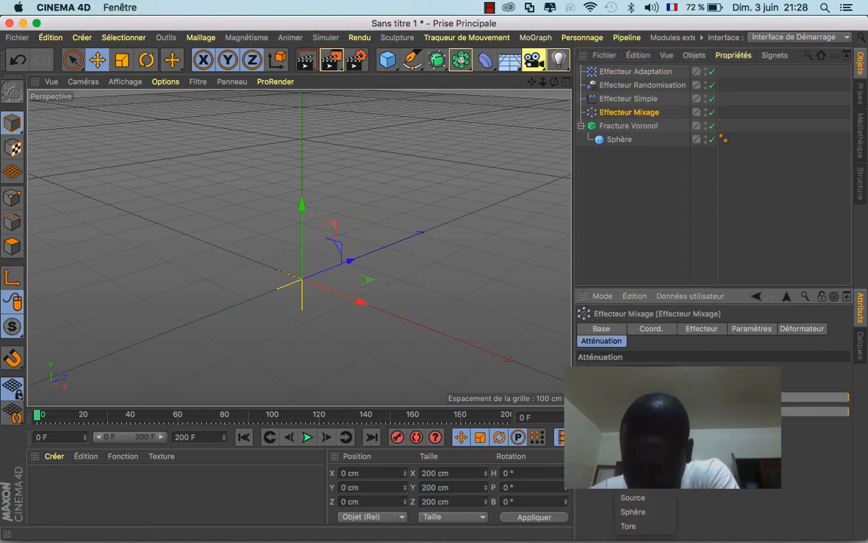
pyautogui.click(654, 488)
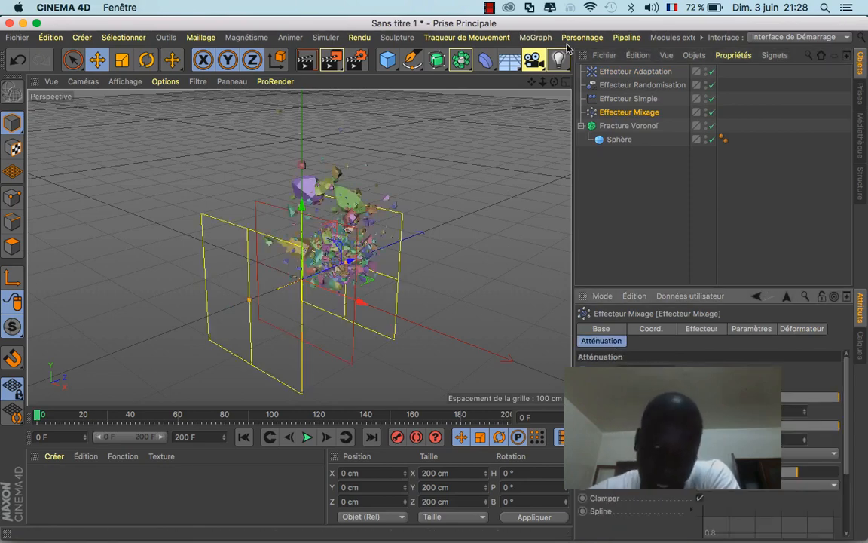
pyautogui.click(697, 453)
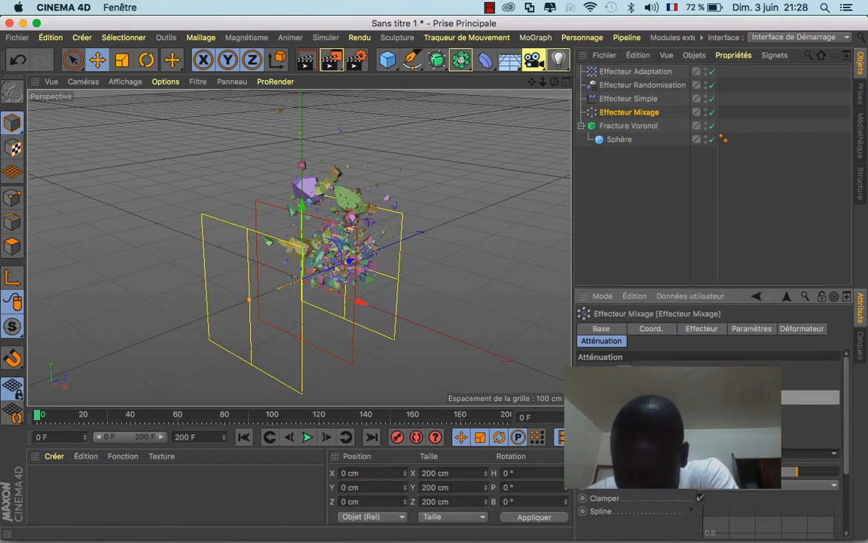
pyautogui.click(724, 398)
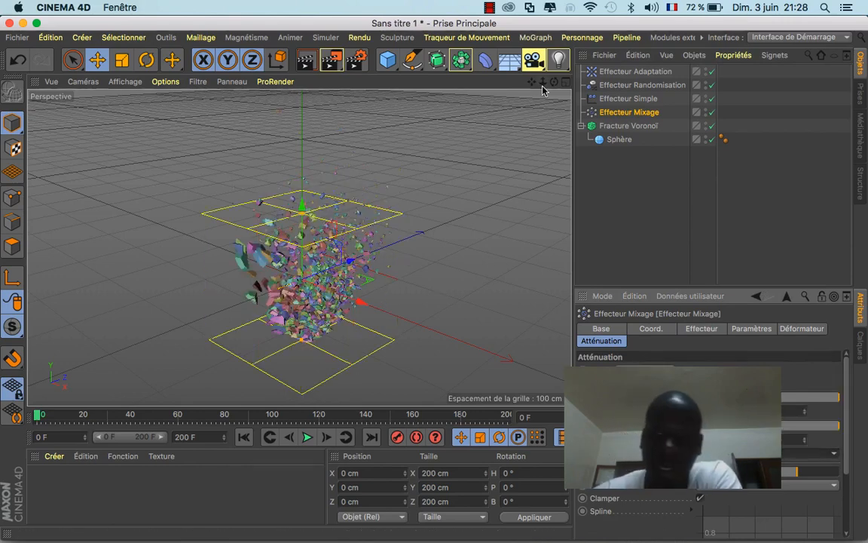
# Raise the Effecteur Mixage along Y above the sphere to about 218 cm
pyautogui.moveTo(554, 83); pyautogui.dragTo(595, 86)
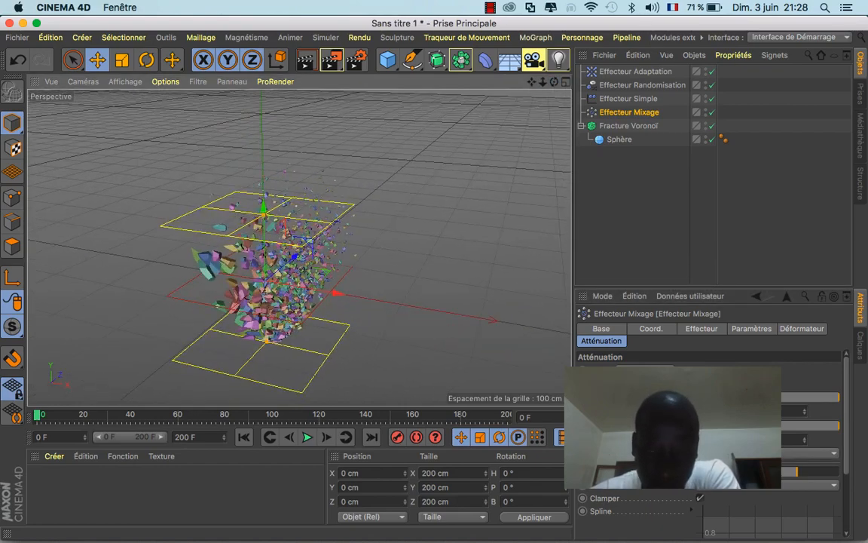
pyautogui.moveTo(531, 81); pyautogui.dragTo(602, 40)
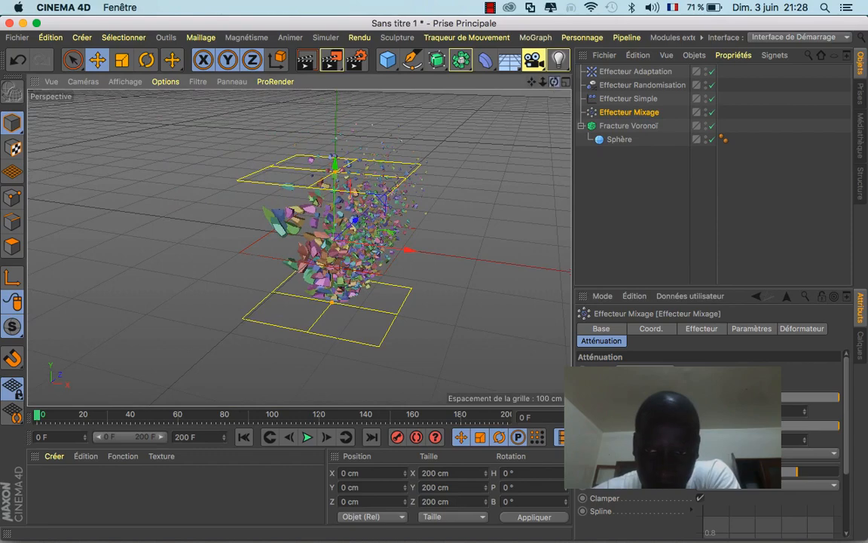
pyautogui.moveTo(554, 82); pyautogui.dragTo(599, 57)
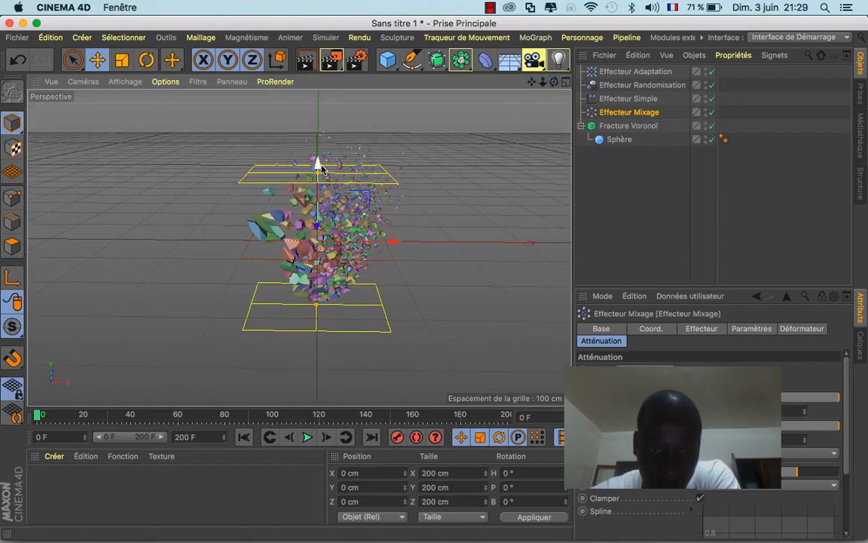
pyautogui.moveTo(317, 166); pyautogui.dragTo(318, 75)
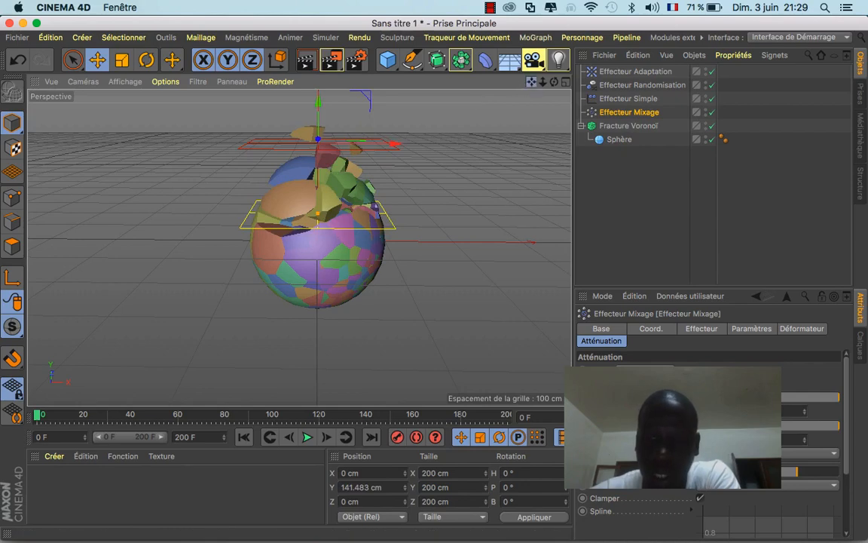
pyautogui.moveTo(531, 81); pyautogui.dragTo(536, 133)
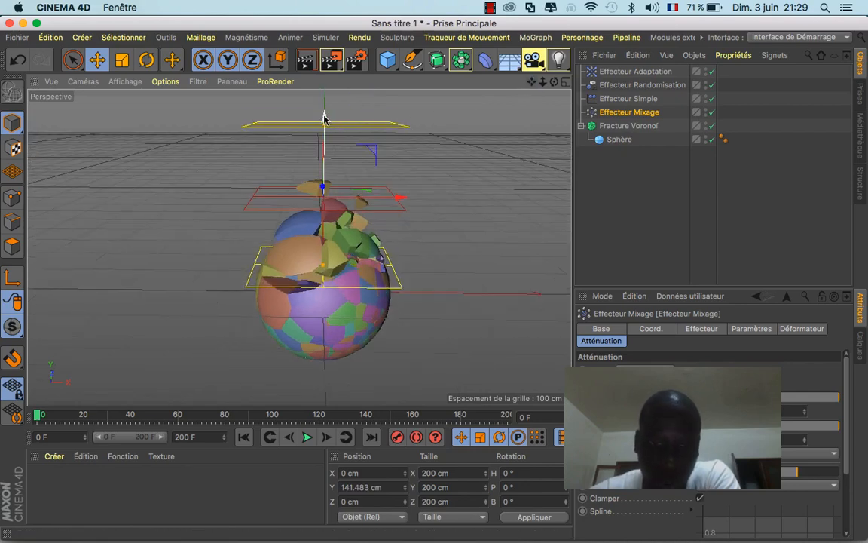
pyautogui.moveTo(324, 118); pyautogui.dragTo(325, 148)
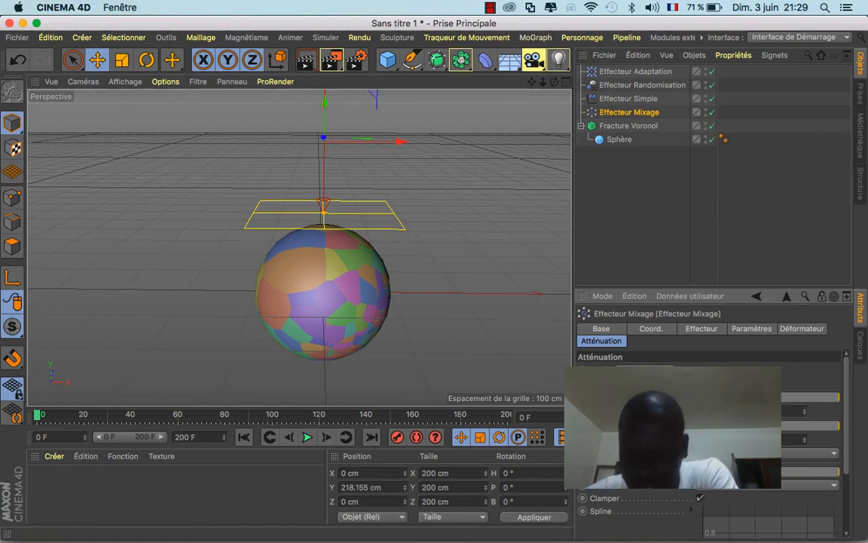
# Keyframe the Effecteur Mixage's position at frame 0, and again at frame 200 with it lowered to about Y -98.64 cm
pyautogui.click(651, 330)
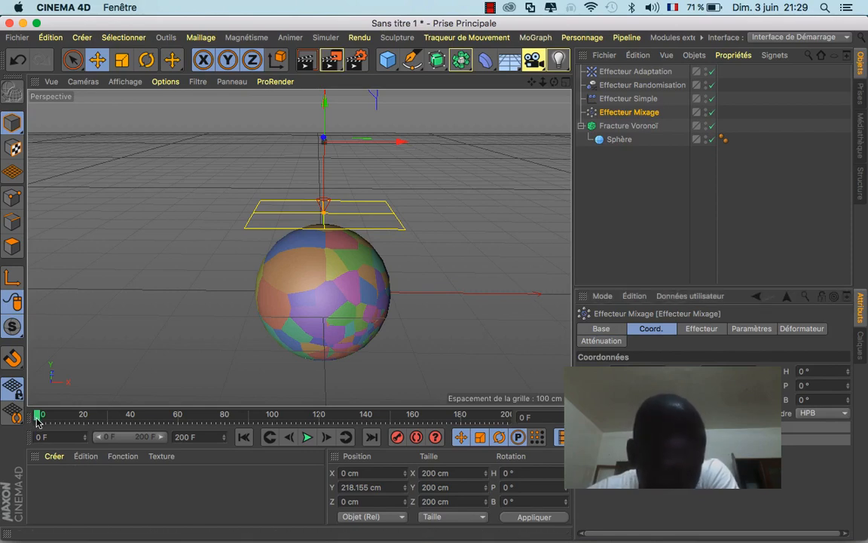
pyautogui.moveTo(36, 416); pyautogui.dragTo(533, 411)
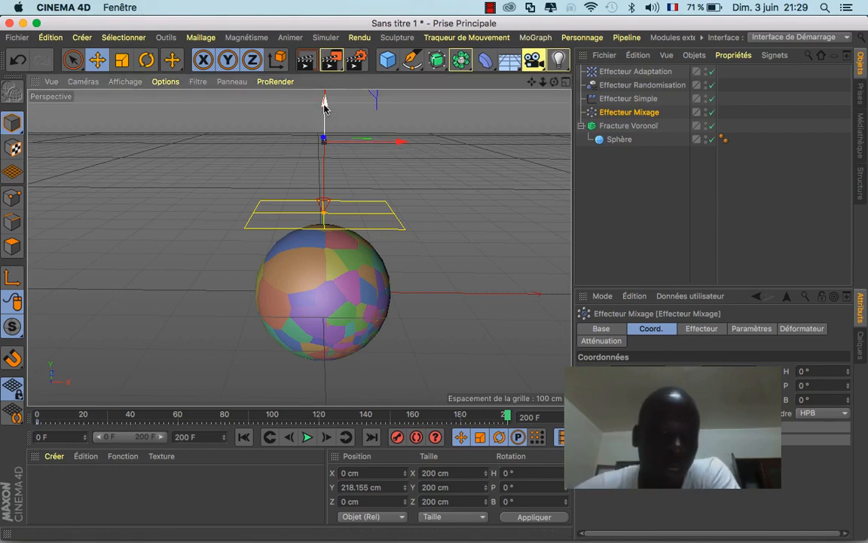
pyautogui.moveTo(324, 106); pyautogui.dragTo(348, 331)
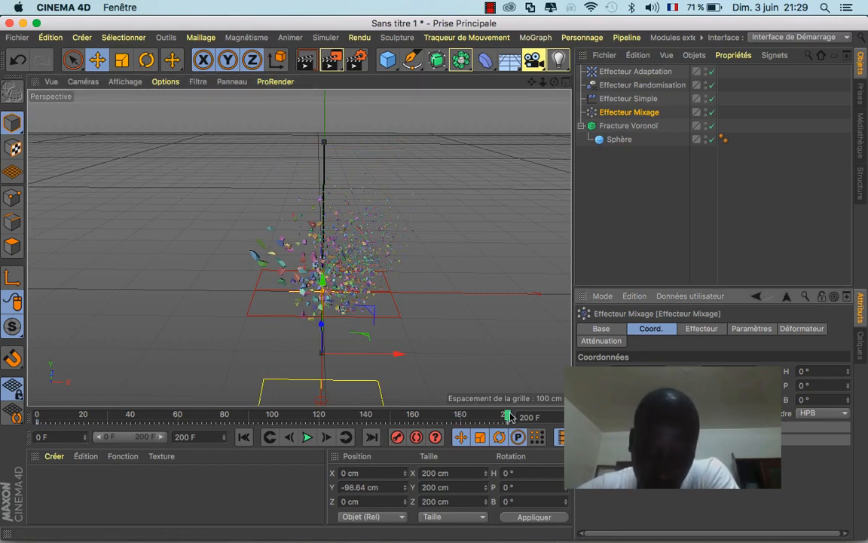
# Return to the first frame and play the sphere's fracture animation
pyautogui.moveTo(507, 415); pyautogui.dragTo(21, 426)
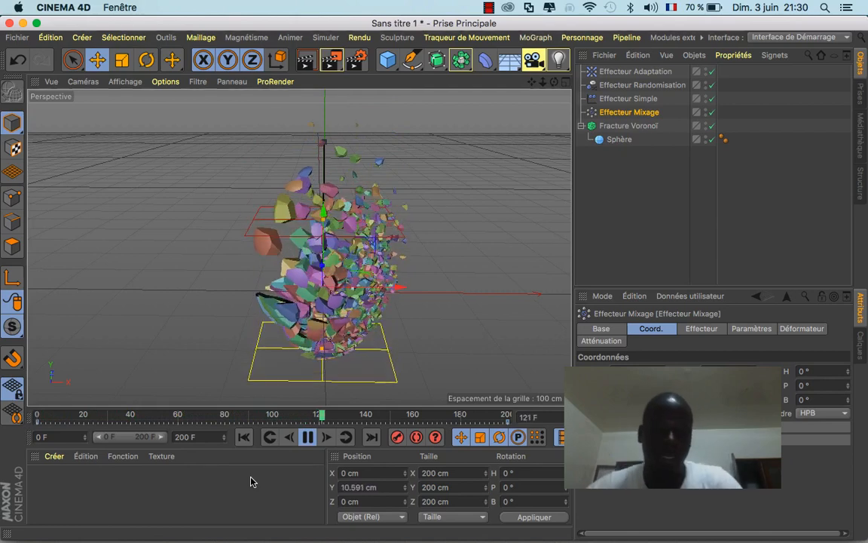
pyautogui.click(489, 7)
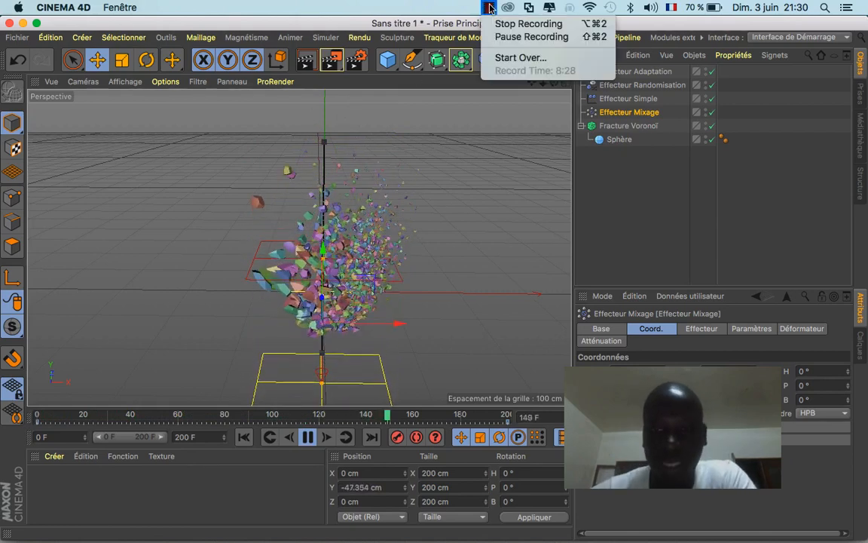